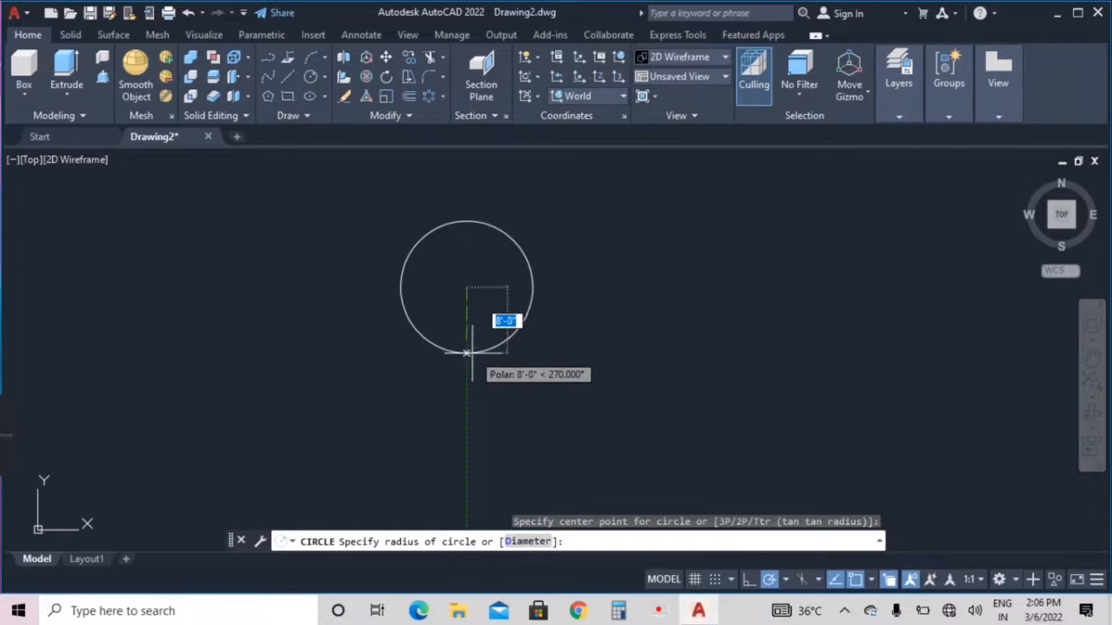
- Give the circle a radius of 10 inches and draw a 5-inch horizontal line outward from its east quadrant
type("10")
key("Return")
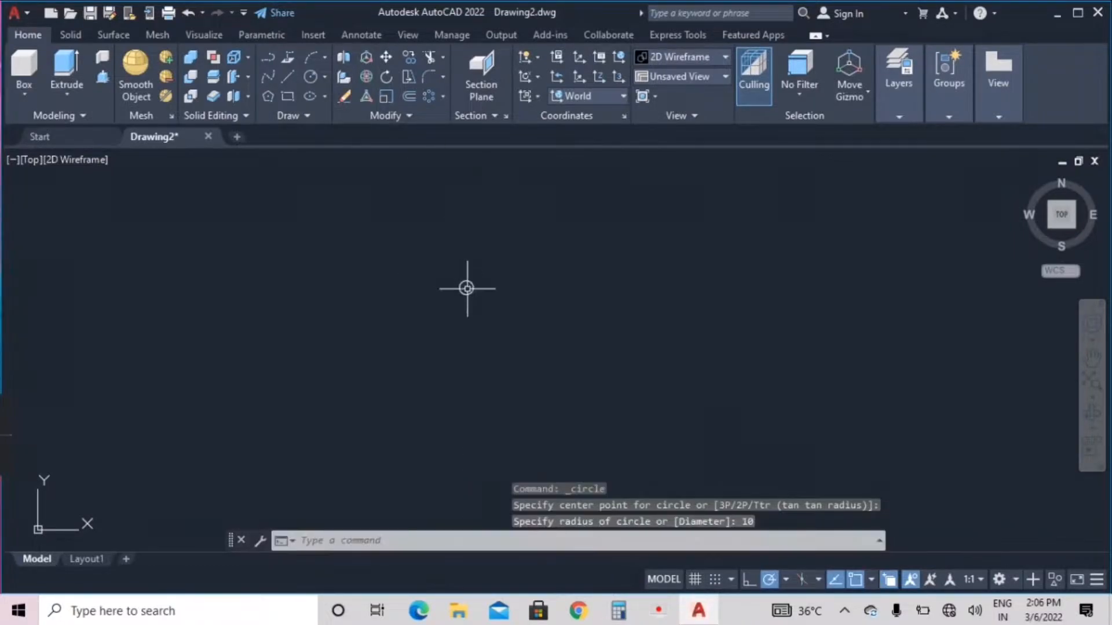
middle_click_drag(461, 317, 450, 279)
scroll(450, 279, "down", 2)
left_click(288, 76)
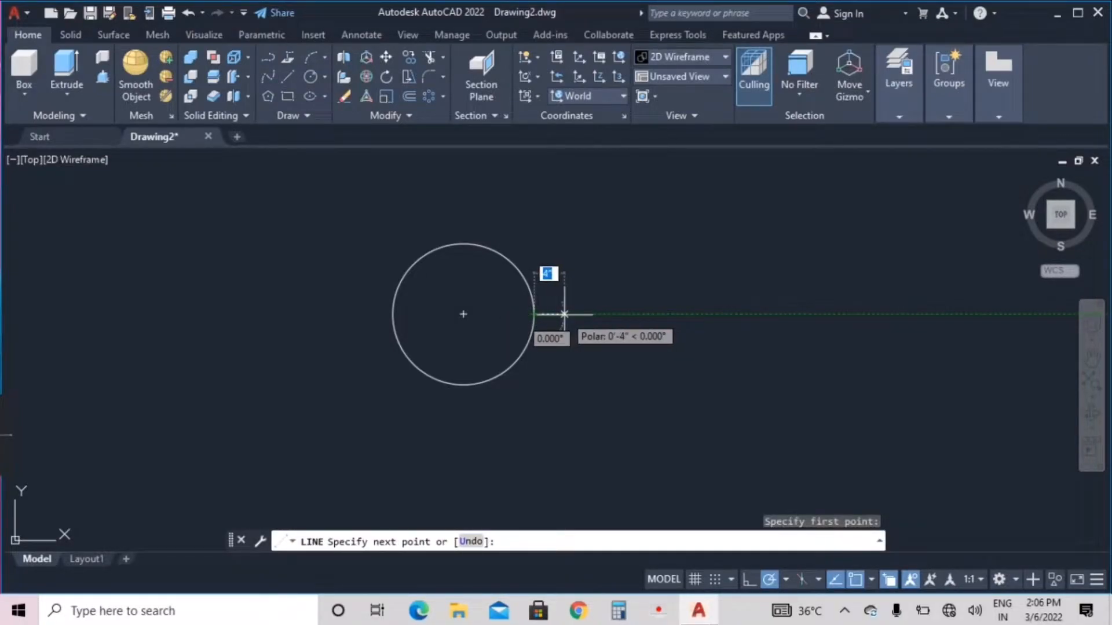
type("5")
key("Return")
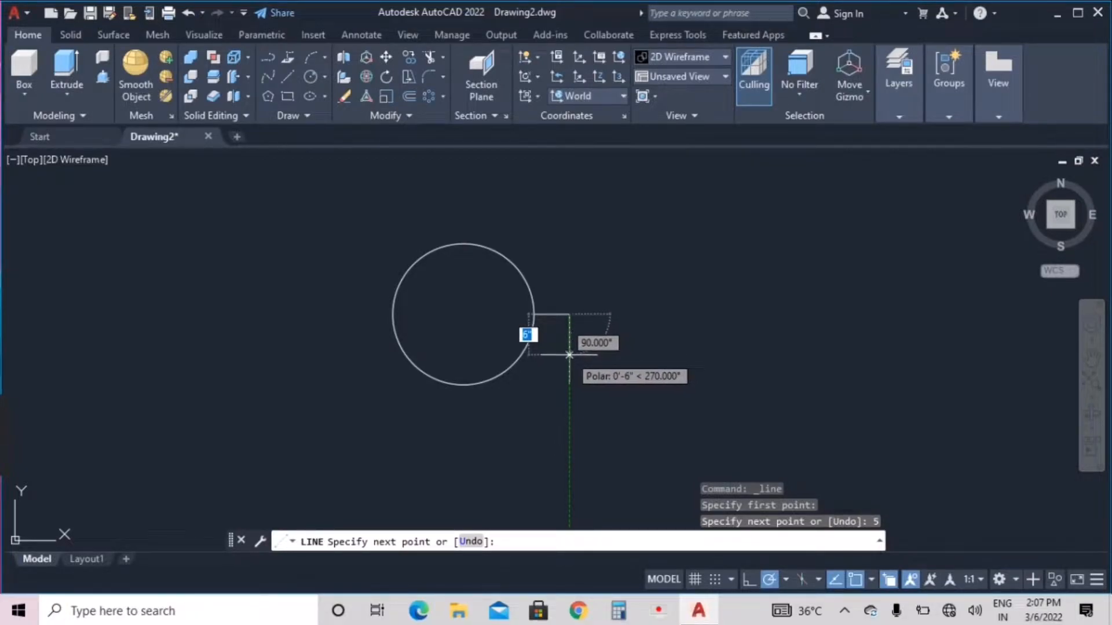
- Draw one 5-inch vertical line down and another 5-inch vertical line up from the outer end of the horizontal line
key("Return")
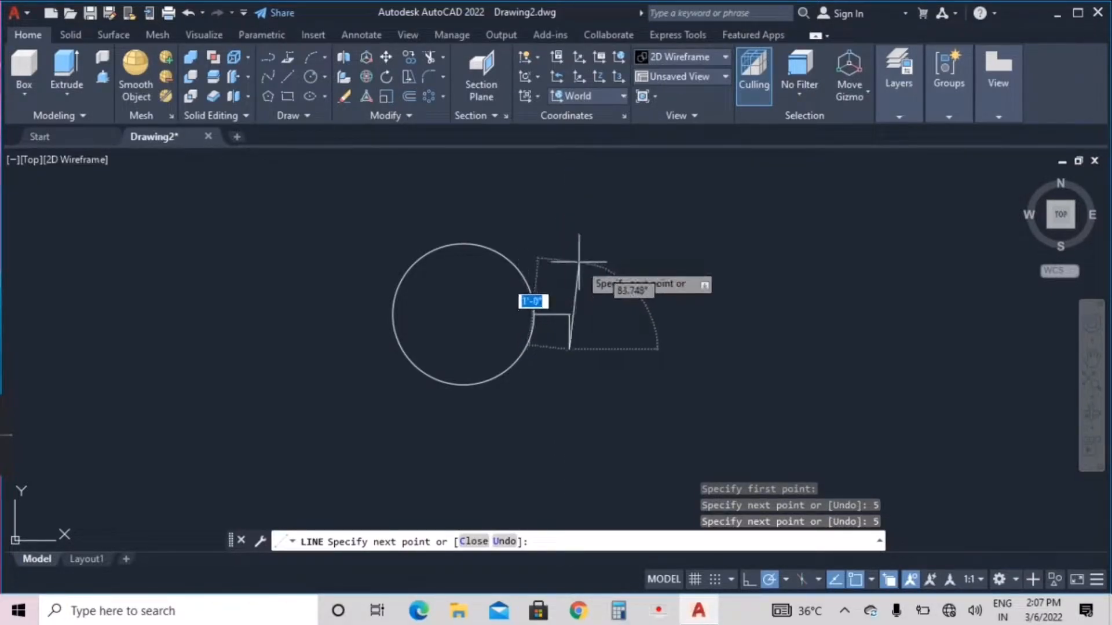
key("Escape")
key("Return")
left_click(570, 314)
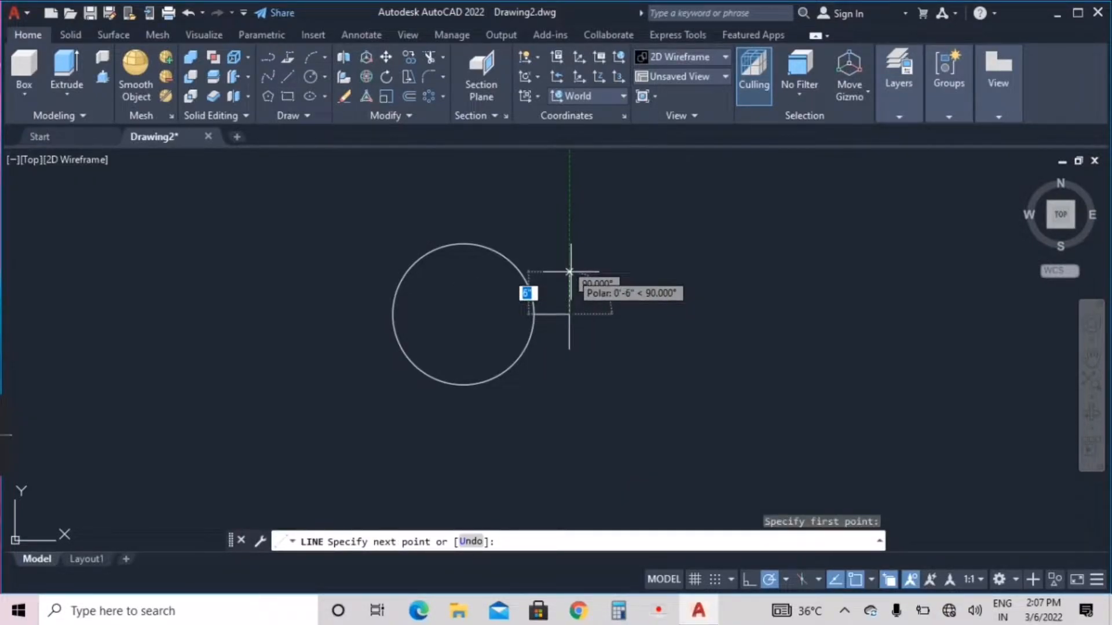
key("Return")
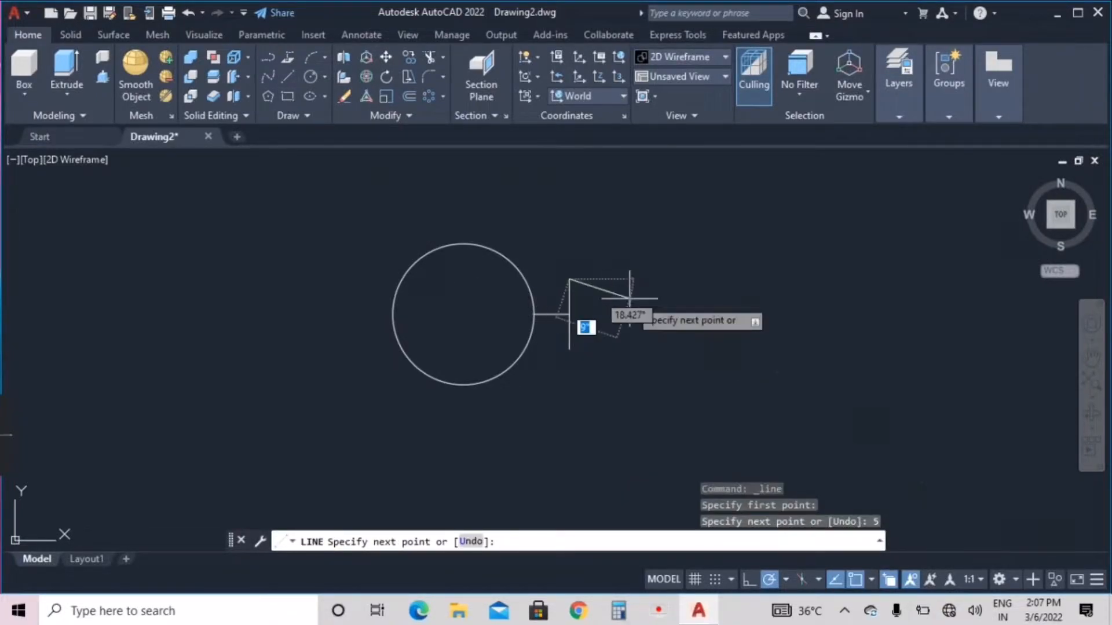
- Continue the line horizontally away from the circle, and draw a vertical line down level with the inner edge's lower end
left_click(741, 279)
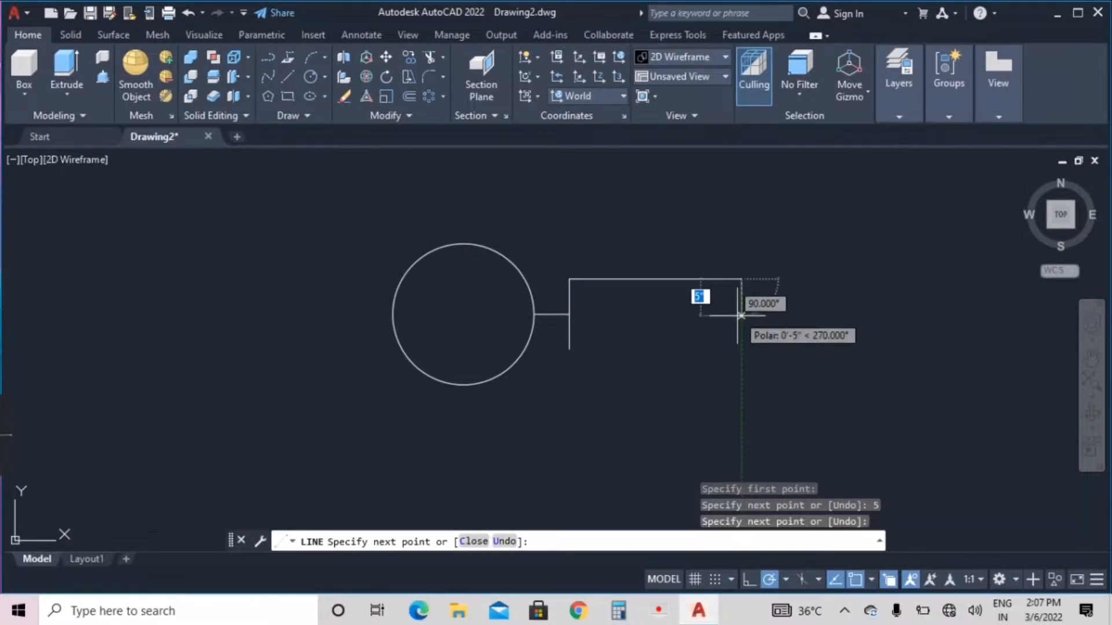
left_click(741, 348)
key("Escape")
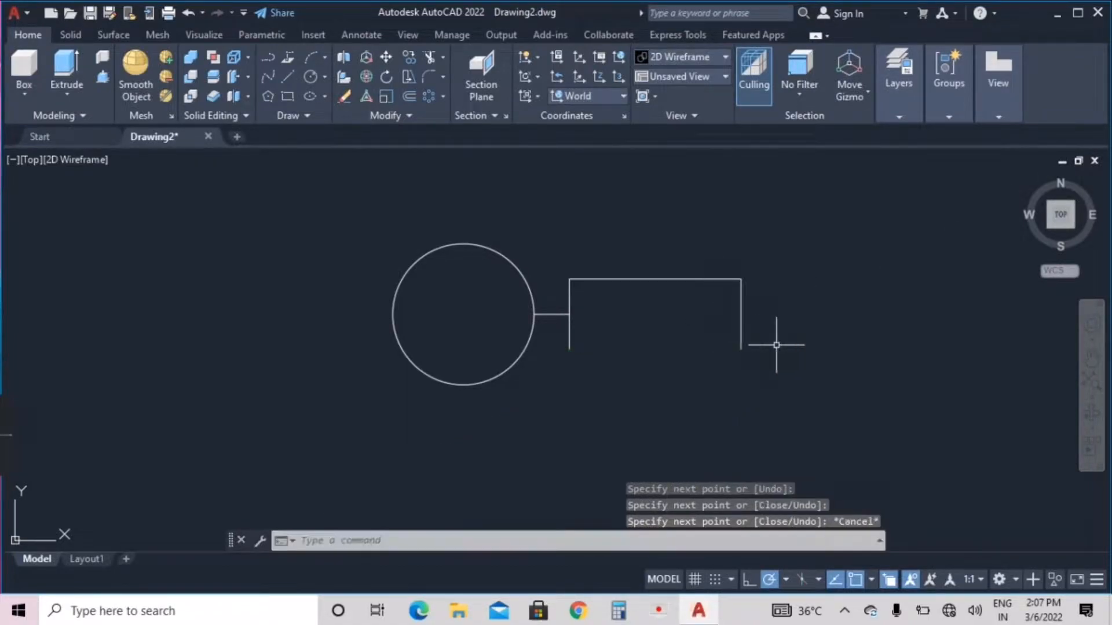
- Draw a 3-inch line up from the midpoint of the outer vertical line and erase the original vertical line
left_click(285, 77)
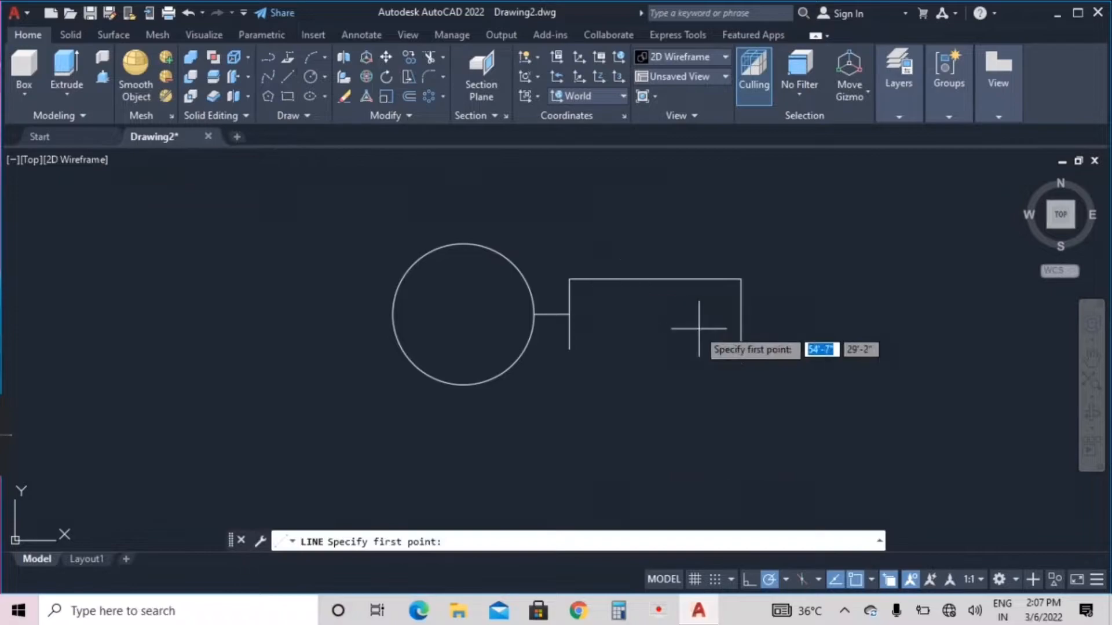
left_click(742, 315)
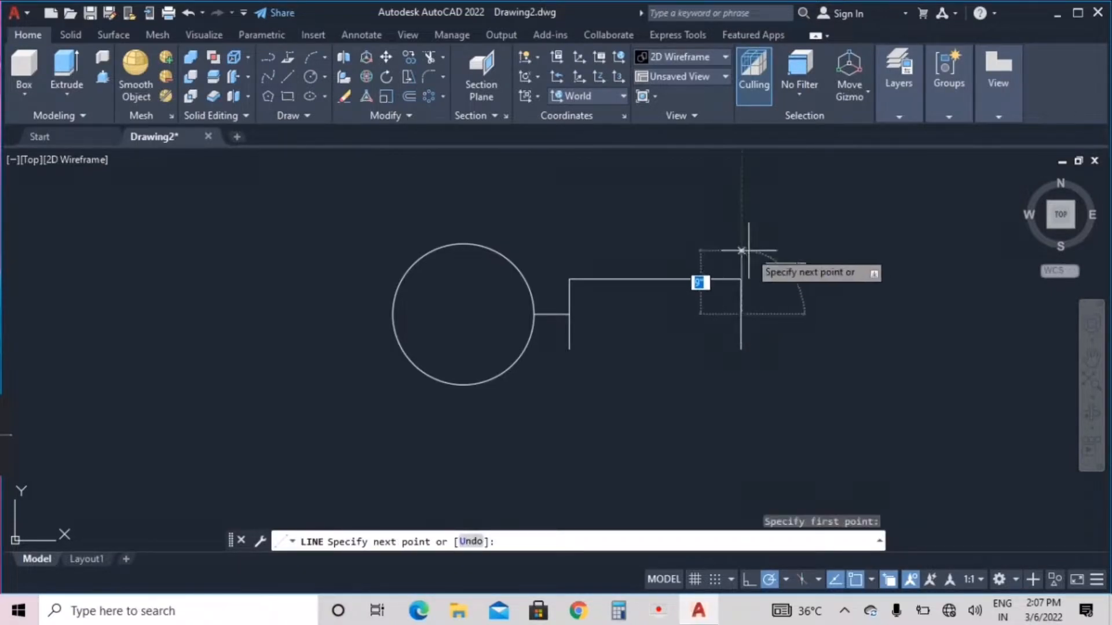
key("Return")
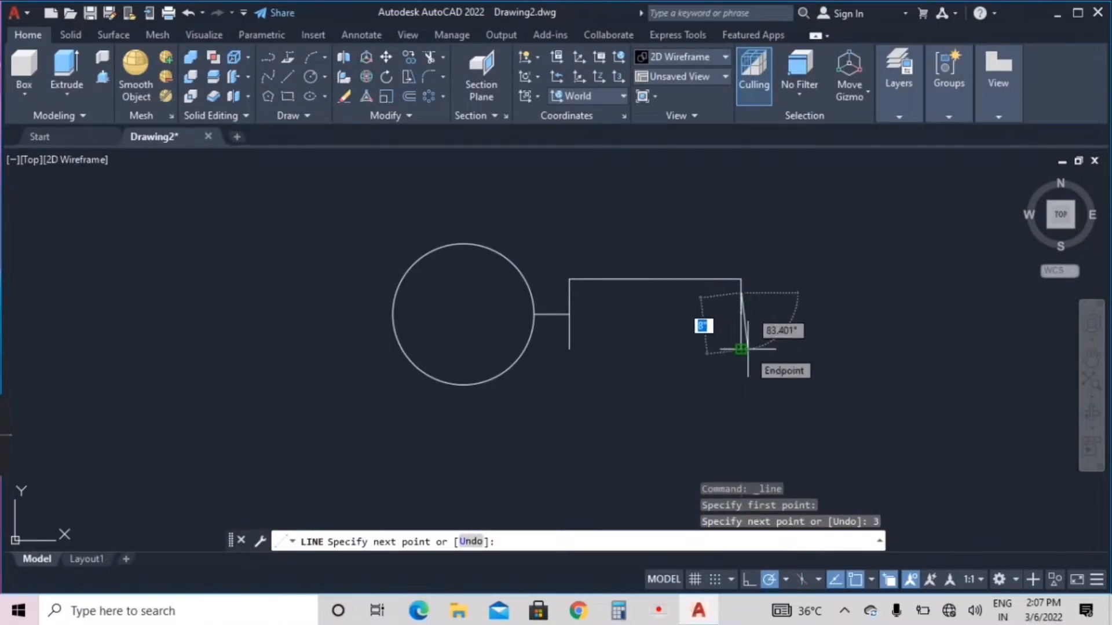
key("Escape")
left_click(742, 285)
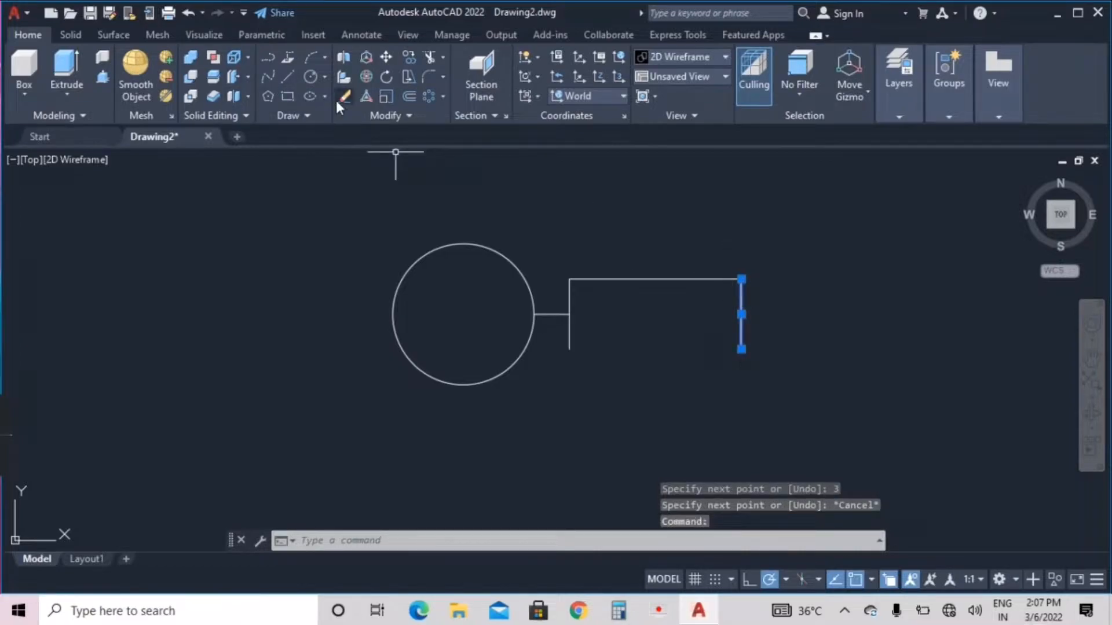
left_click(343, 96)
- Draw a 3-inch line down from the lower end of the short outer vertical line
left_click(288, 78)
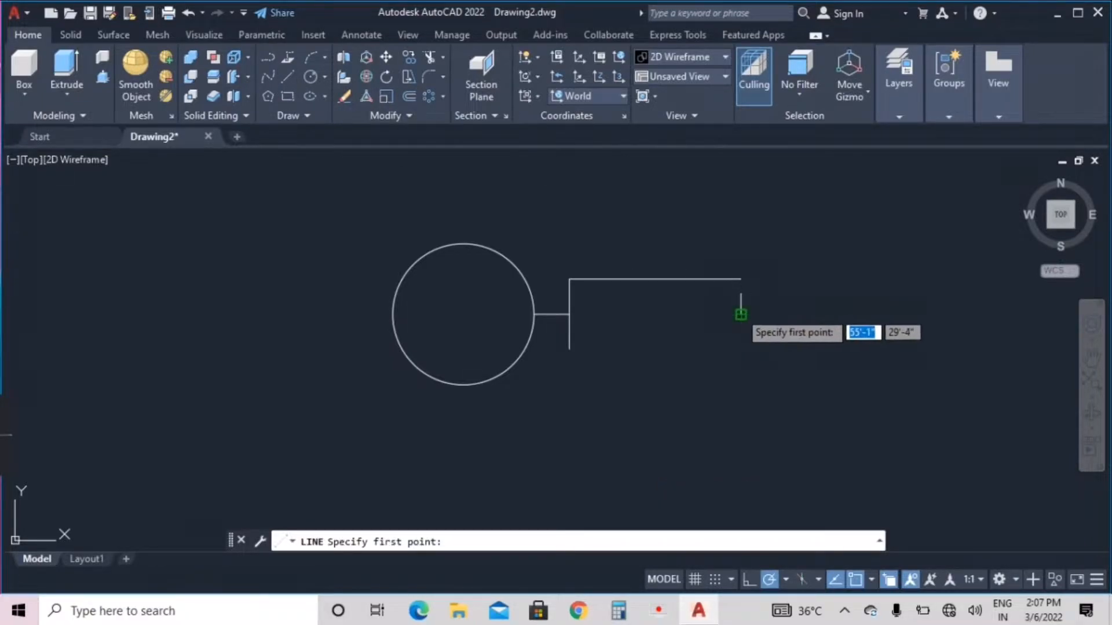
left_click(741, 315)
type("3")
key("Return")
key("Escape")
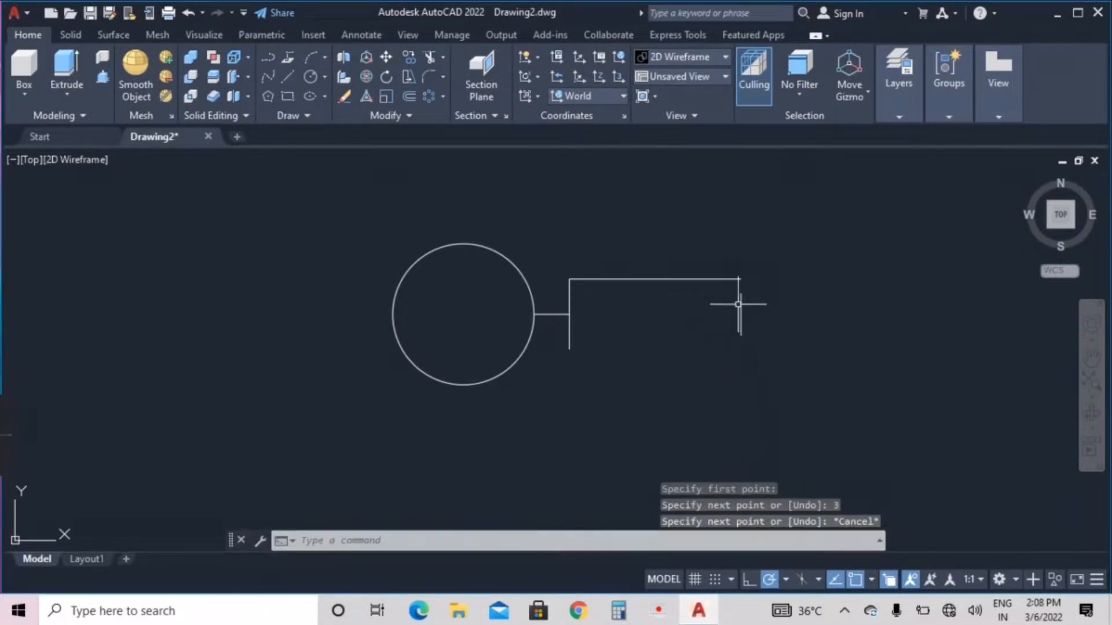
- Erase the long horizontal line along the upper side of the blade
left_click(739, 303)
left_click(651, 261)
left_click(343, 96)
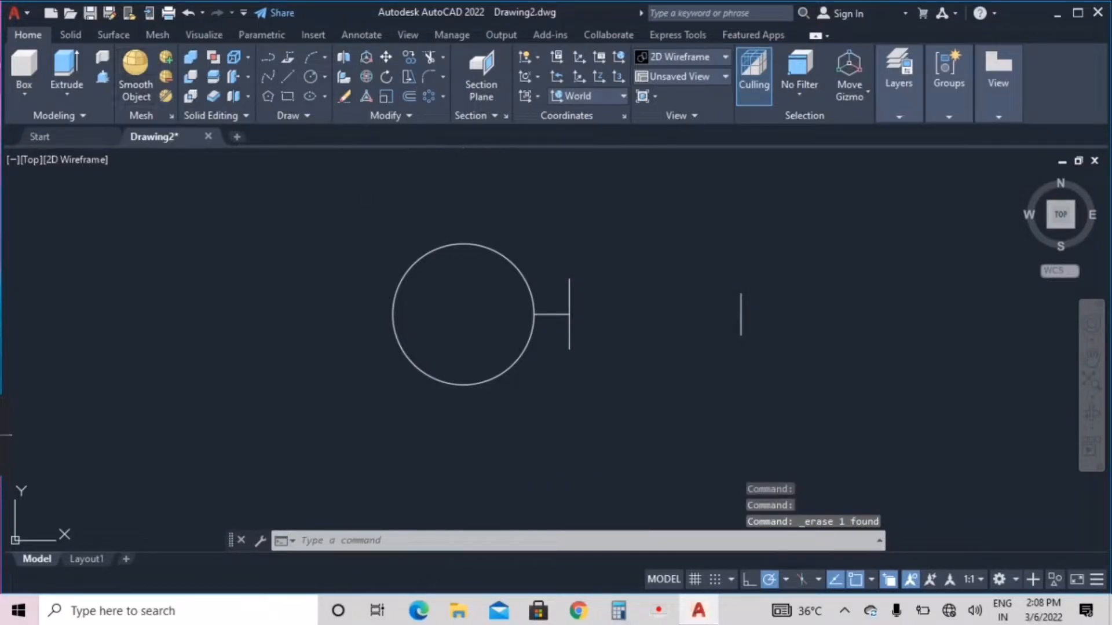
- Connect the inner and outer vertical edges with sloping lines between their upper ends and between their lower ends
type("l")
key("Return")
left_click(569, 279)
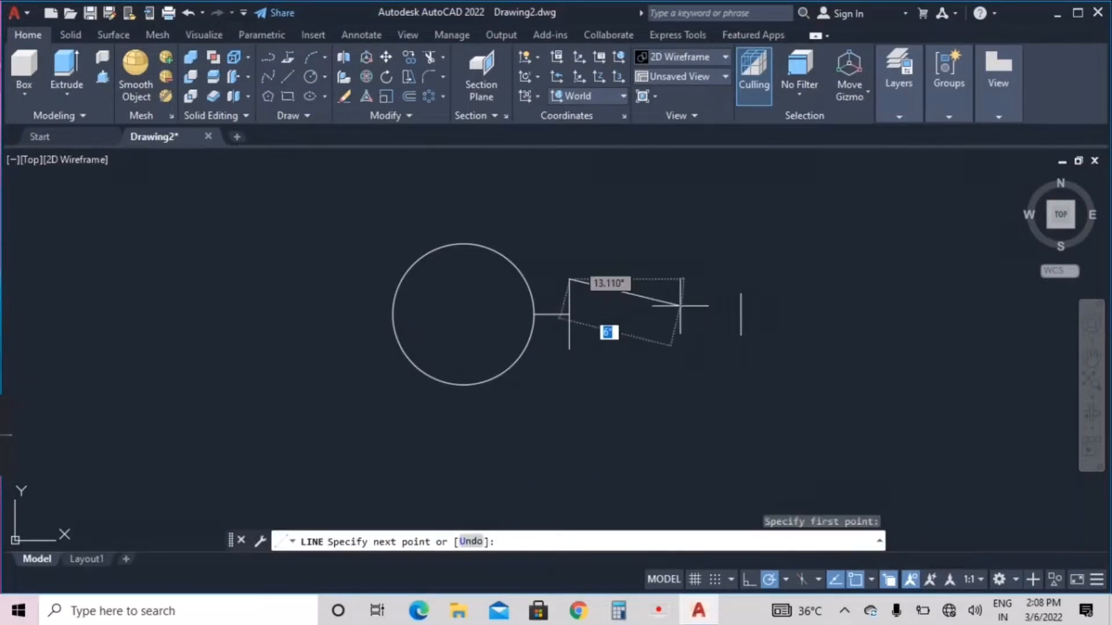
left_click(741, 293)
key("Return")
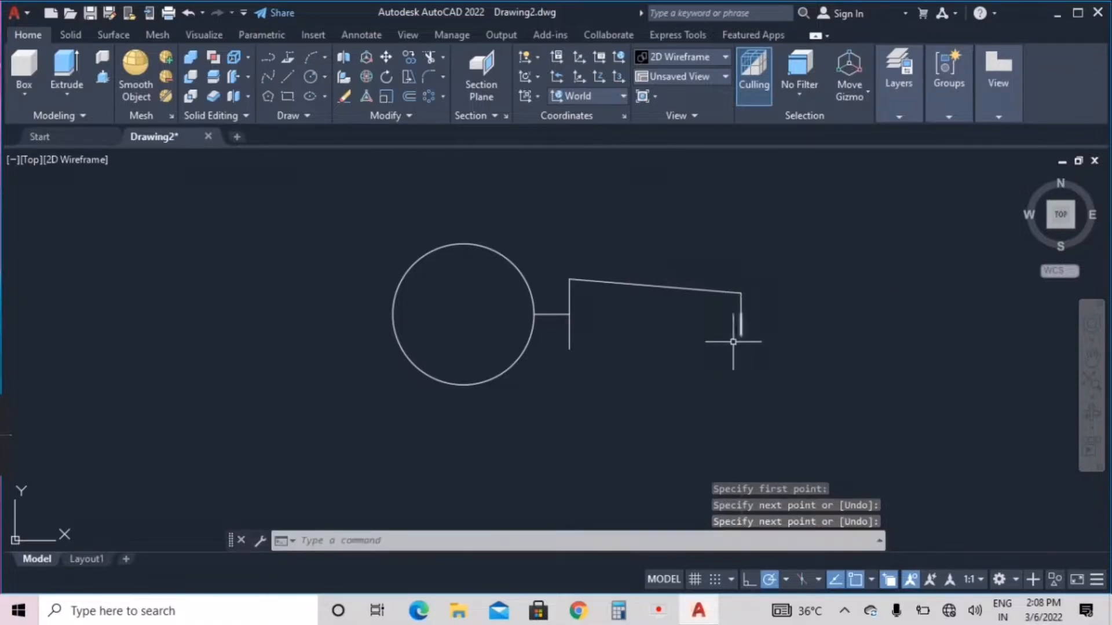
key("Return")
left_click(569, 349)
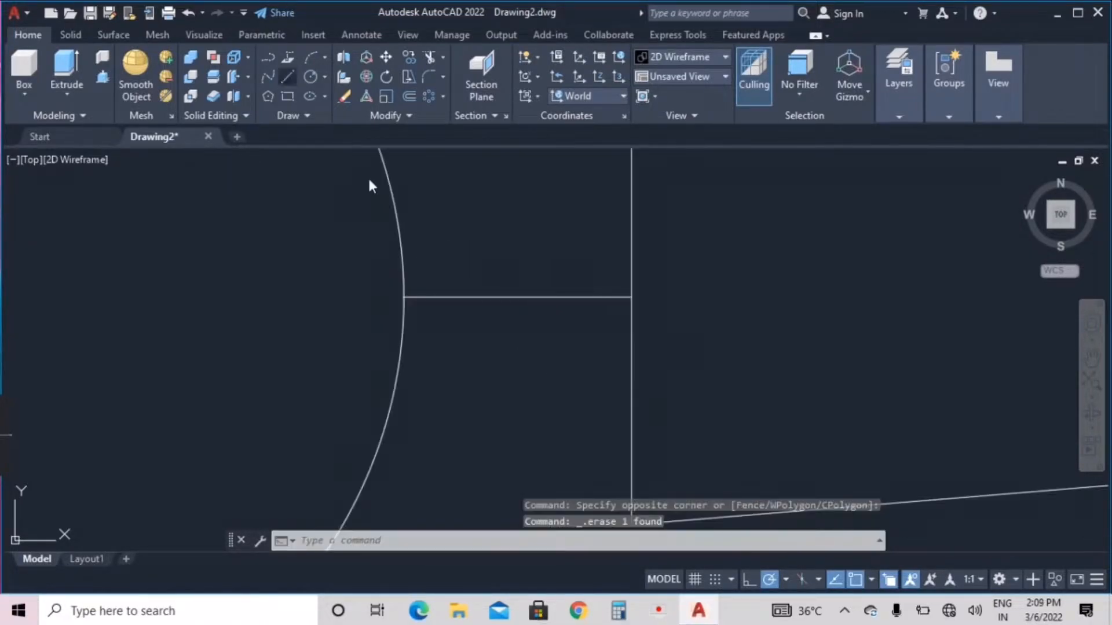
- Draw a 3-inch horizontal line from the circle's east quadrant toward the blade
type("l")
key("Return")
left_click(403, 298)
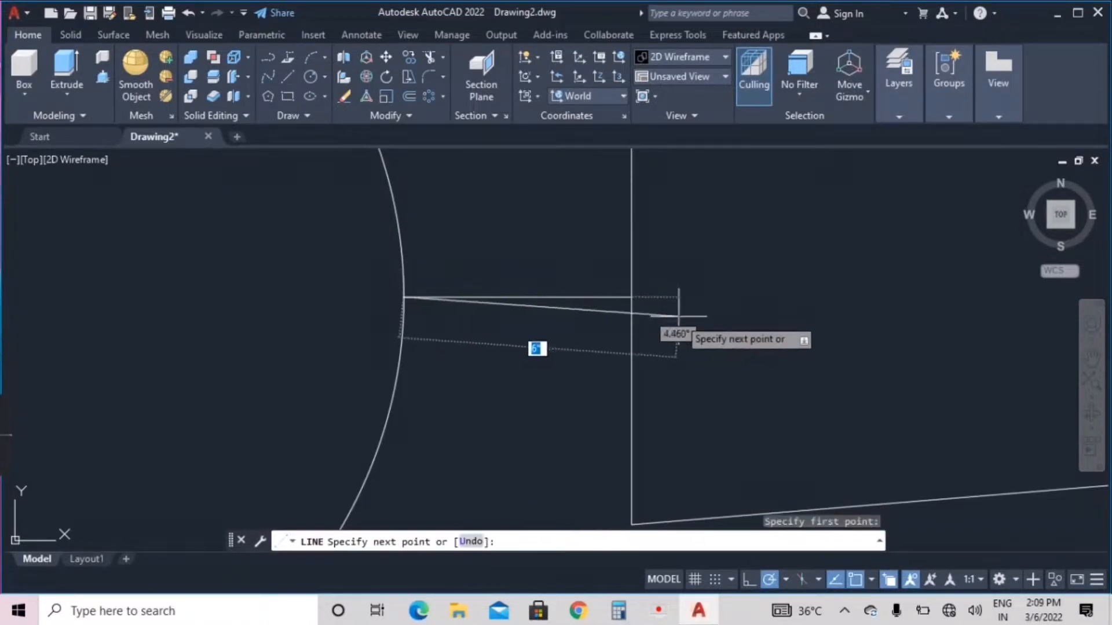
key("Return")
key("Escape")
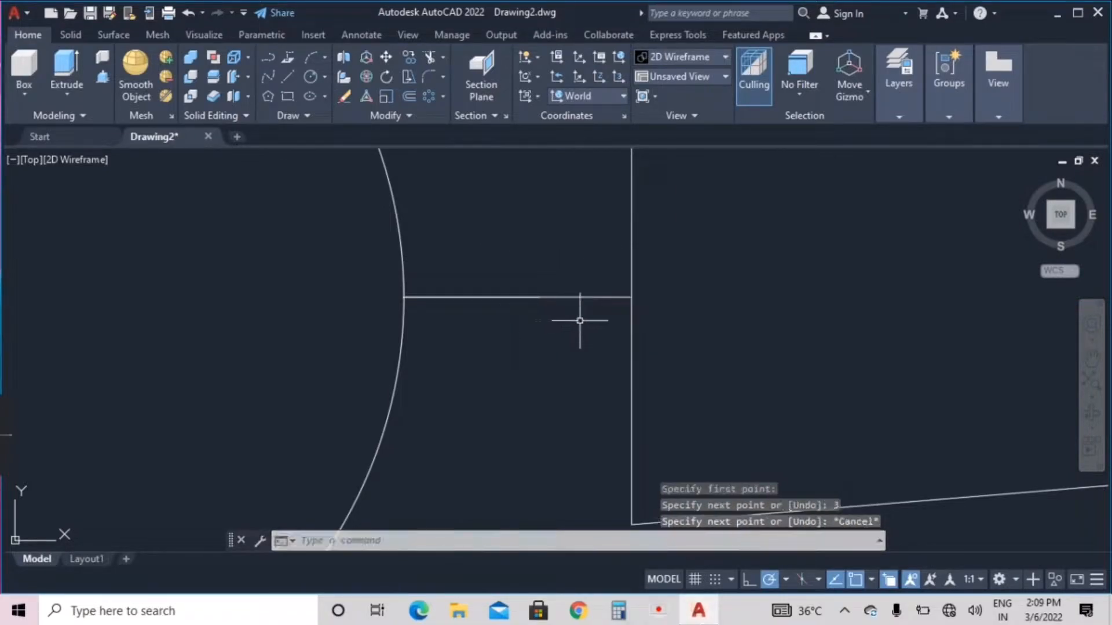
- Erase the 5-inch connecting line that overlaps the 3-inch line between the circle and the blade
left_click(575, 320)
left_click(568, 278)
key("Escape")
left_click(574, 316)
left_click(572, 276)
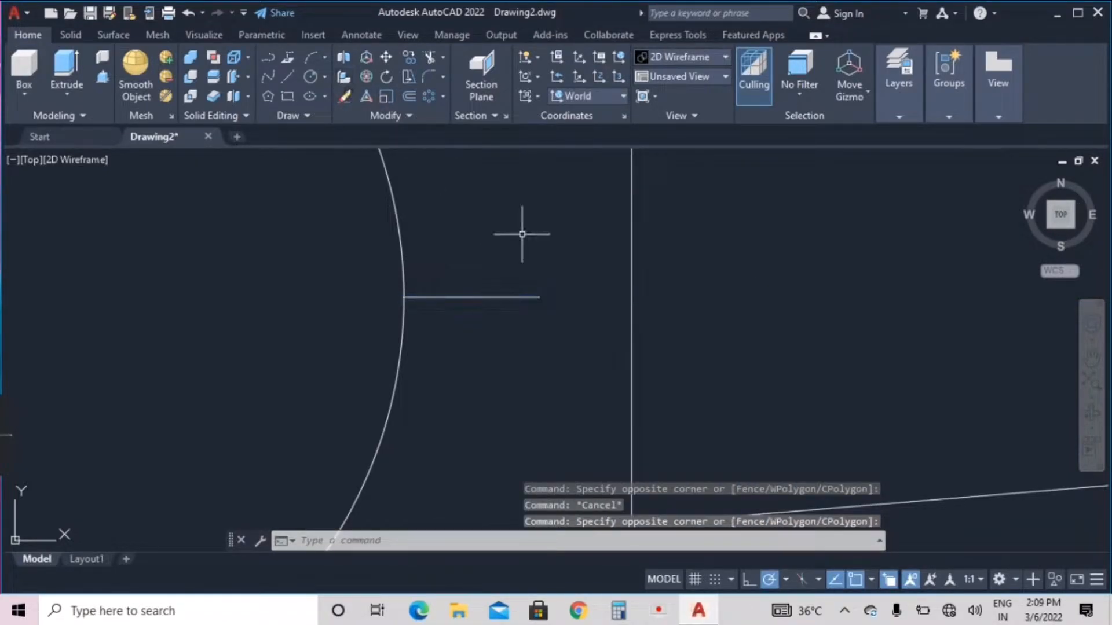
- Move the whole blade outline from the midpoint of its inner edge to the free end of the 3-inch connecting line
left_click(676, 334)
left_click(601, 270)
scroll(600, 269, "down", 3)
key("Escape")
left_click(963, 457)
left_click(609, 187)
middle_click_drag(658, 259, 569, 291)
left_click(1003, 423)
left_click(899, 284)
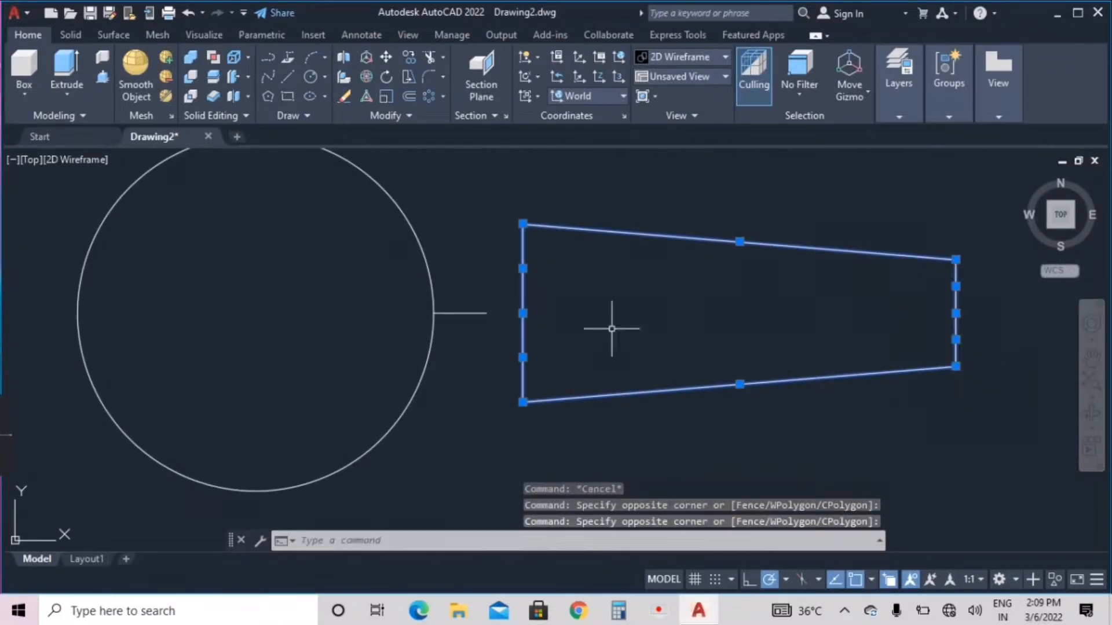
left_click(386, 57)
left_click(523, 314)
left_click(487, 312)
scroll(546, 310, "down", 1)
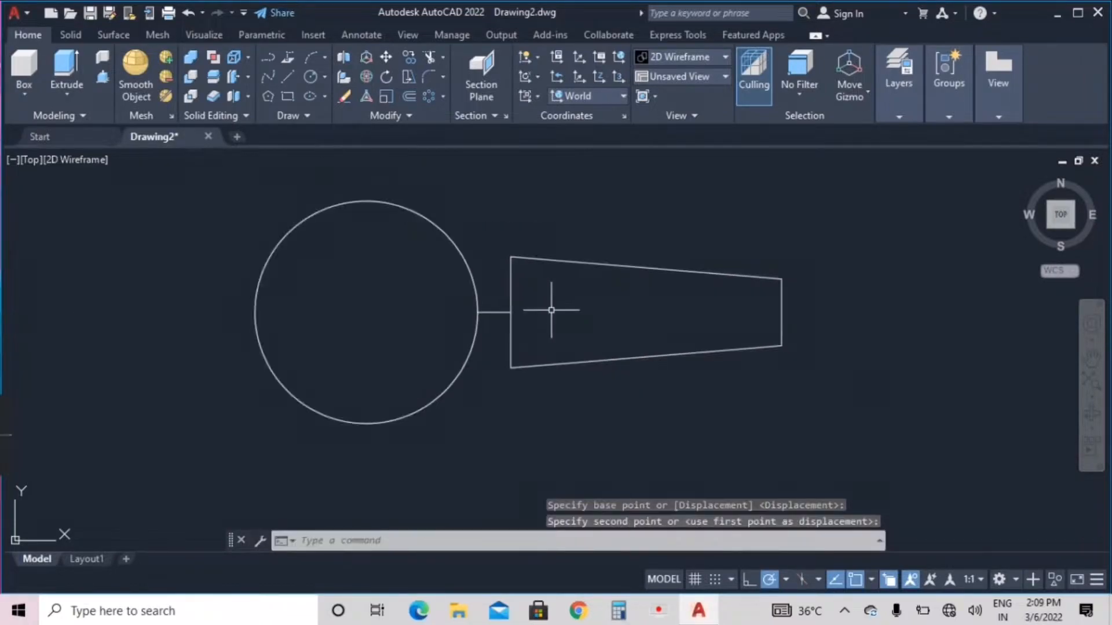
key("Escape")
scroll(497, 272, "down", 1)
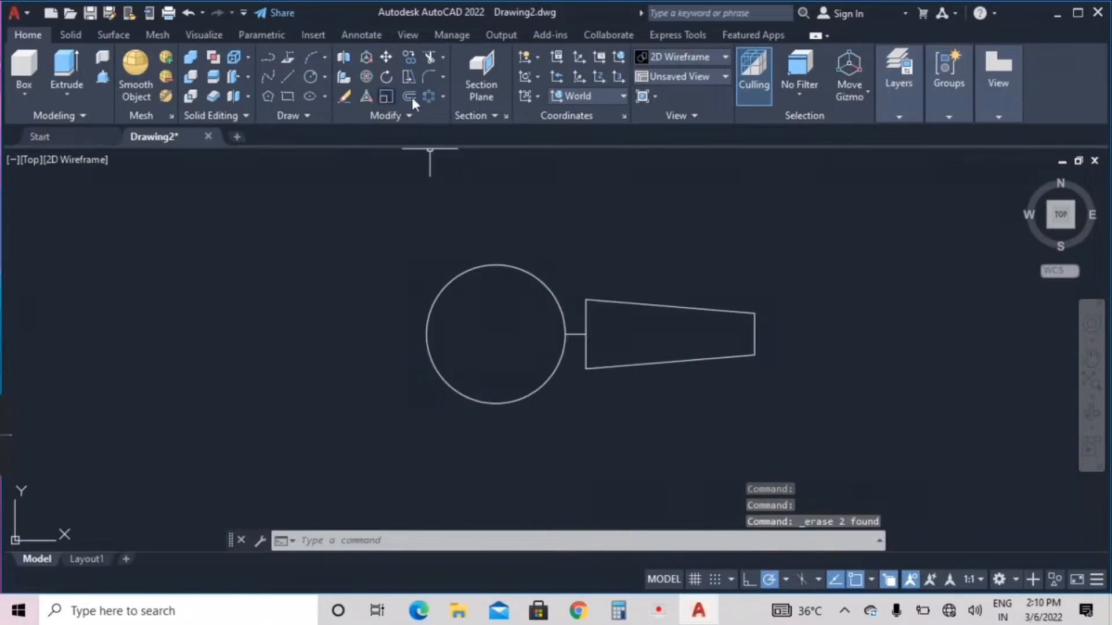
- Offset the connecting line between the circle and the blade by 1.5 inches to both sides
left_click(409, 96)
type("1.5")
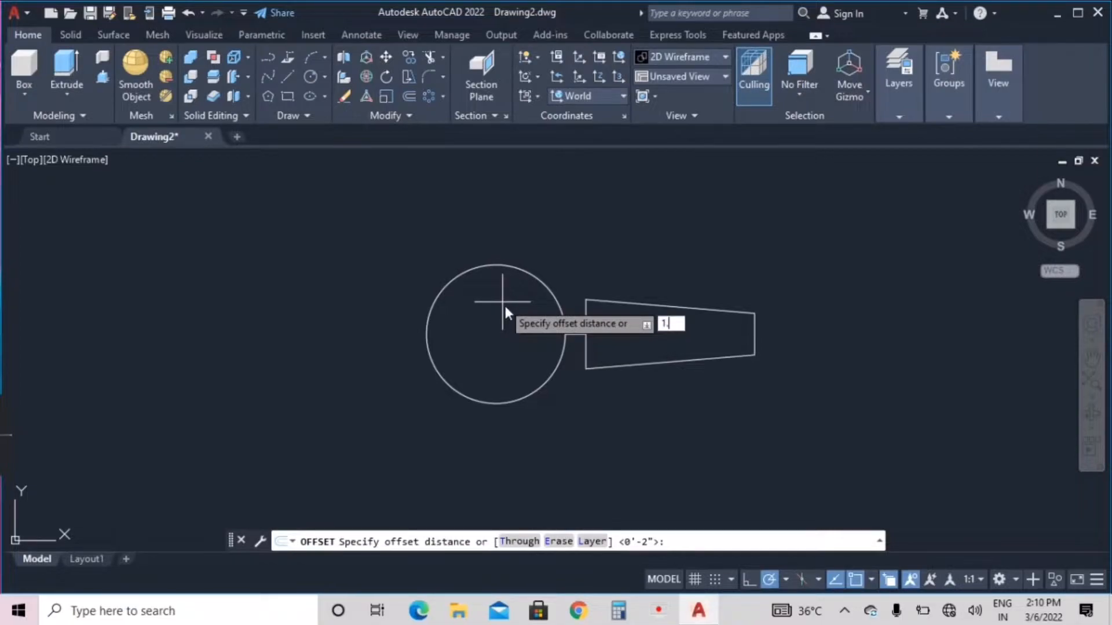
key("Return")
left_click(574, 325)
left_click(574, 328)
left_click(575, 328)
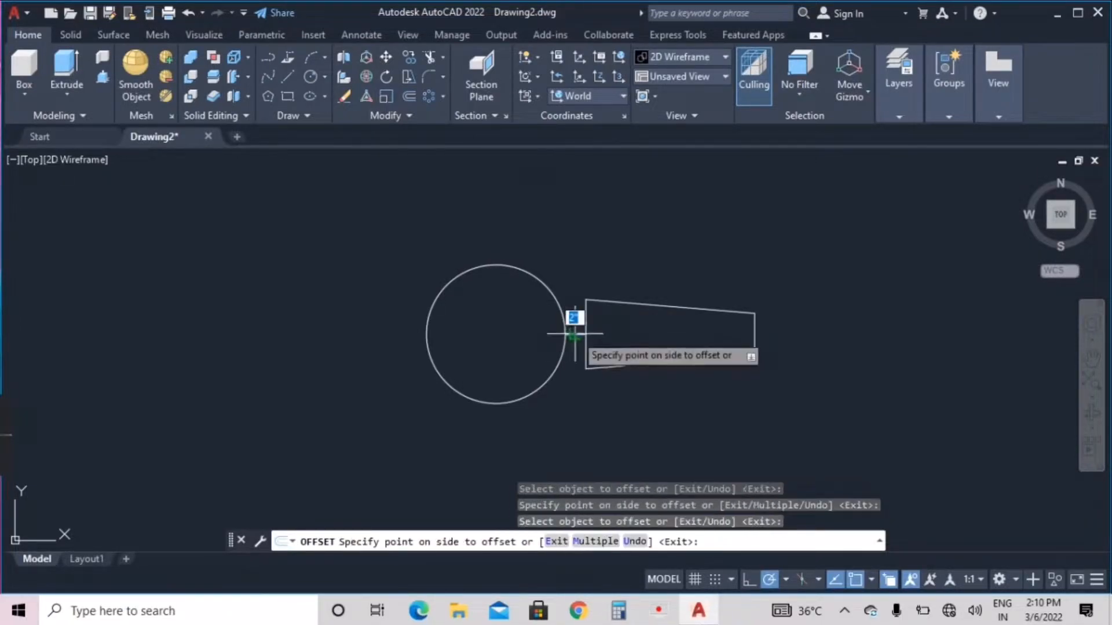
left_click(572, 323)
scroll(573, 333, "up", 2)
- Erase the original centre connecting line and trim the blade's inner edge between the two offset lines
key("Escape")
left_click_drag(582, 346, 546, 278)
left_click(346, 96)
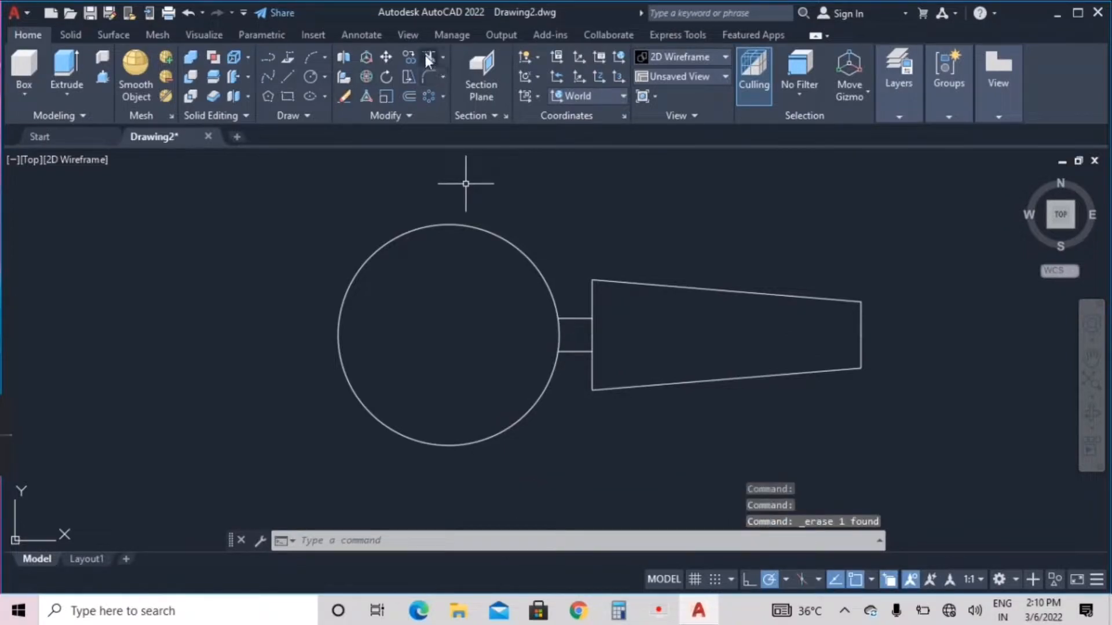
left_click(429, 57)
left_click(593, 329)
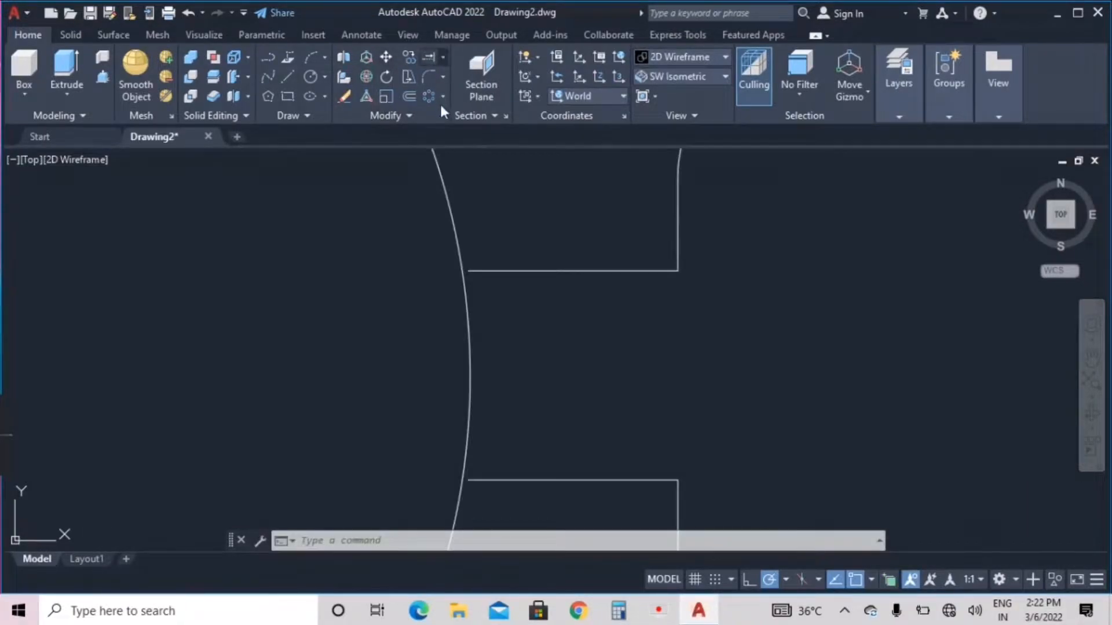
- Extend both neck lines of the blade to meet the circle
left_click(429, 57)
left_click(478, 270)
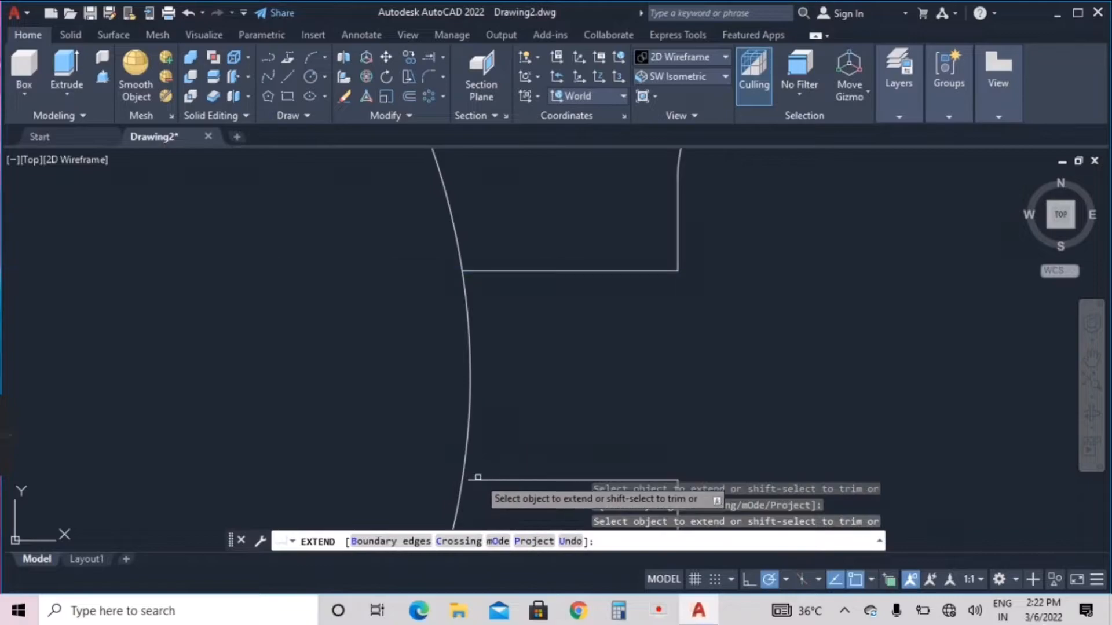
left_click(475, 480)
scroll(519, 412, "down", 8)
middle_click_drag(526, 380, 535, 352)
key("Escape")
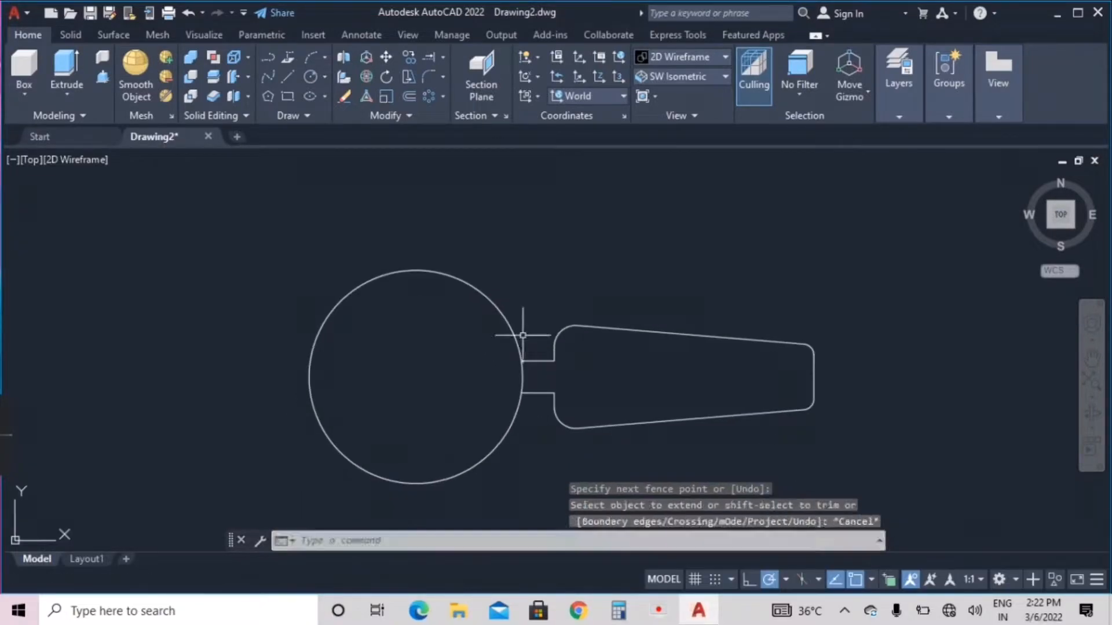
- Create a polar array of the complete blade and neck outline around the circle's centre with 3 items
left_click(905, 445)
left_click(547, 317)
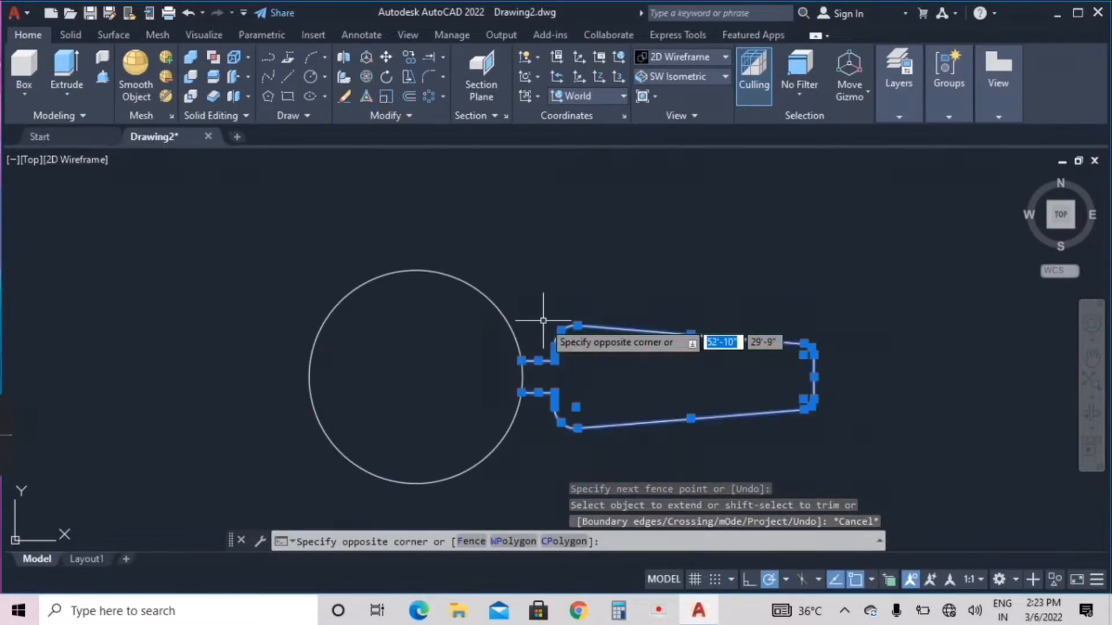
left_click(429, 96)
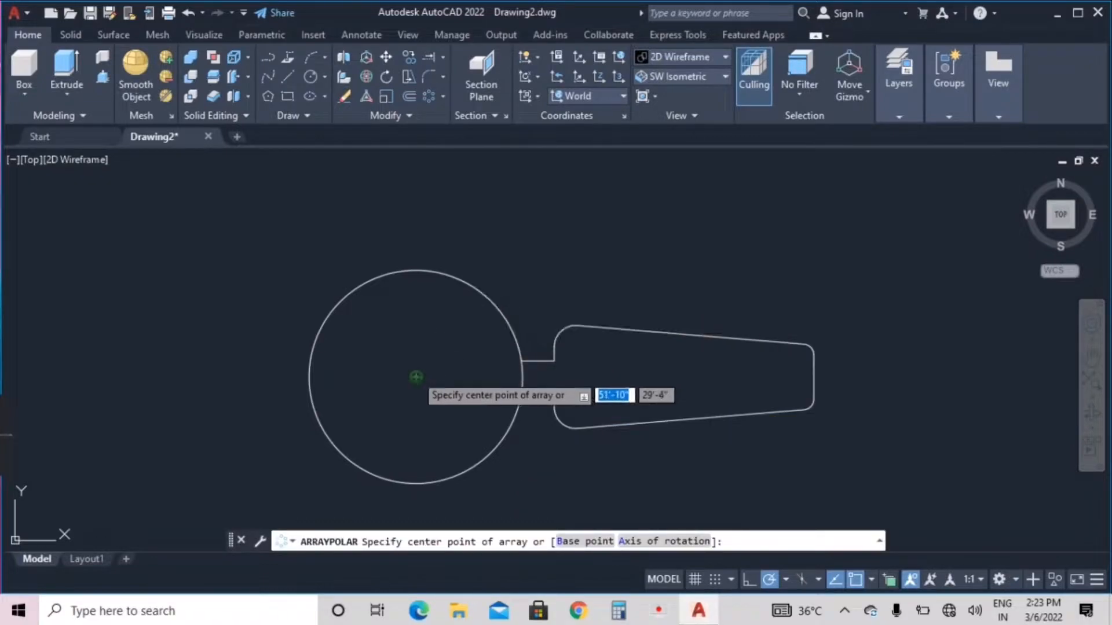
left_click(415, 377)
scroll(442, 322, "down", 4)
left_click(208, 57)
type("3")
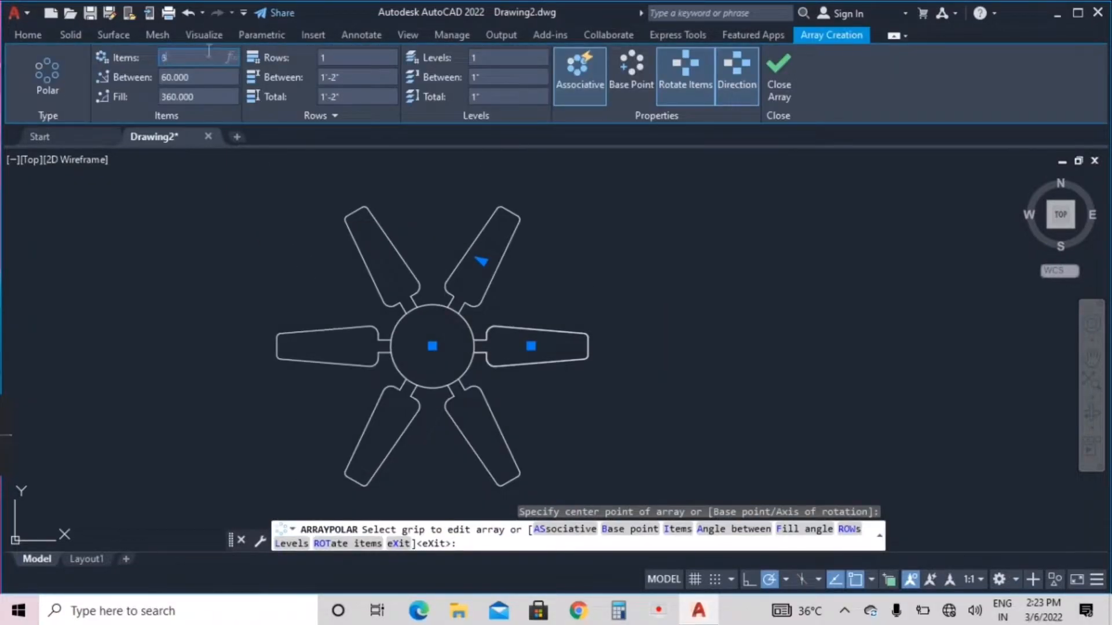
key("Return")
left_click(779, 84)
- Switch the drawing to the SW Isometric view
scroll(574, 166, "down", 2)
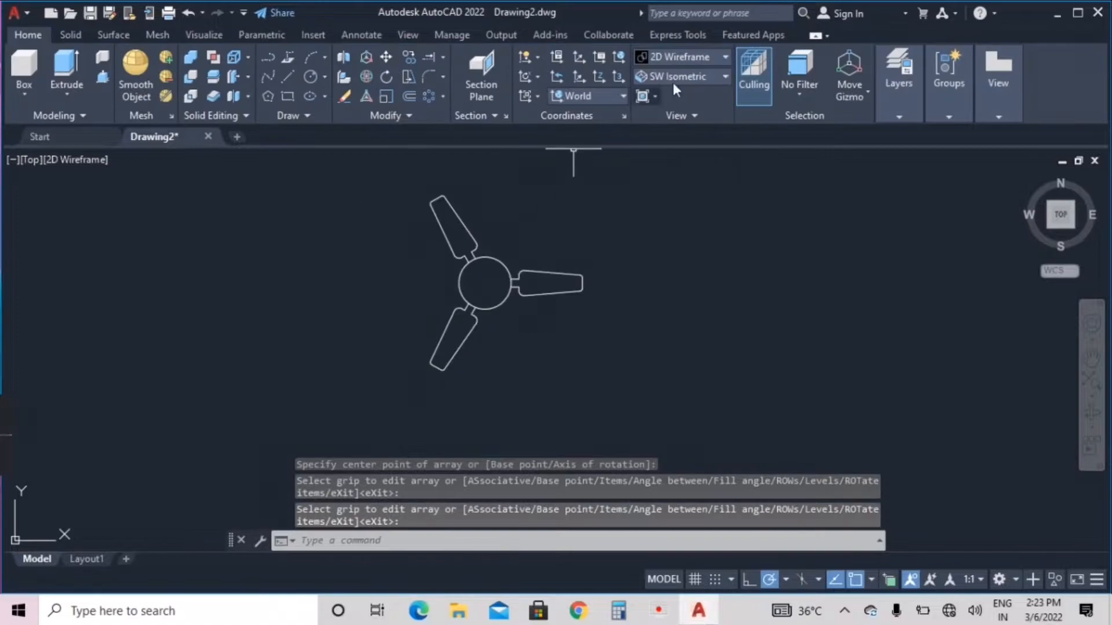
left_click(678, 77)
left_click(682, 194)
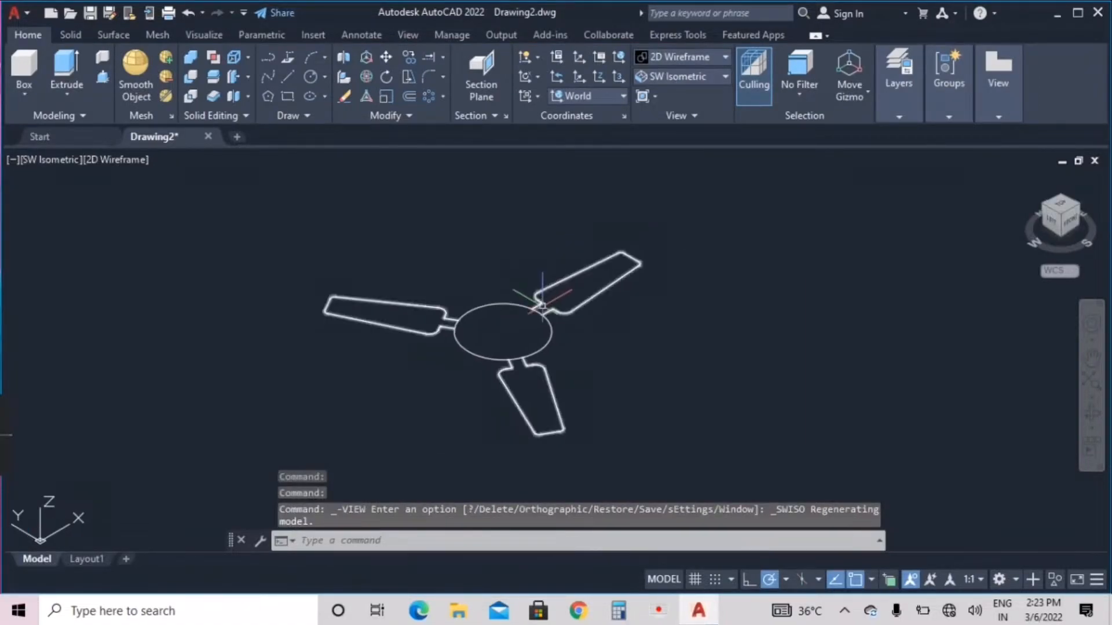
- Presspull the hub circle to a height of 2 inches
left_click(96, 78)
left_click(441, 348)
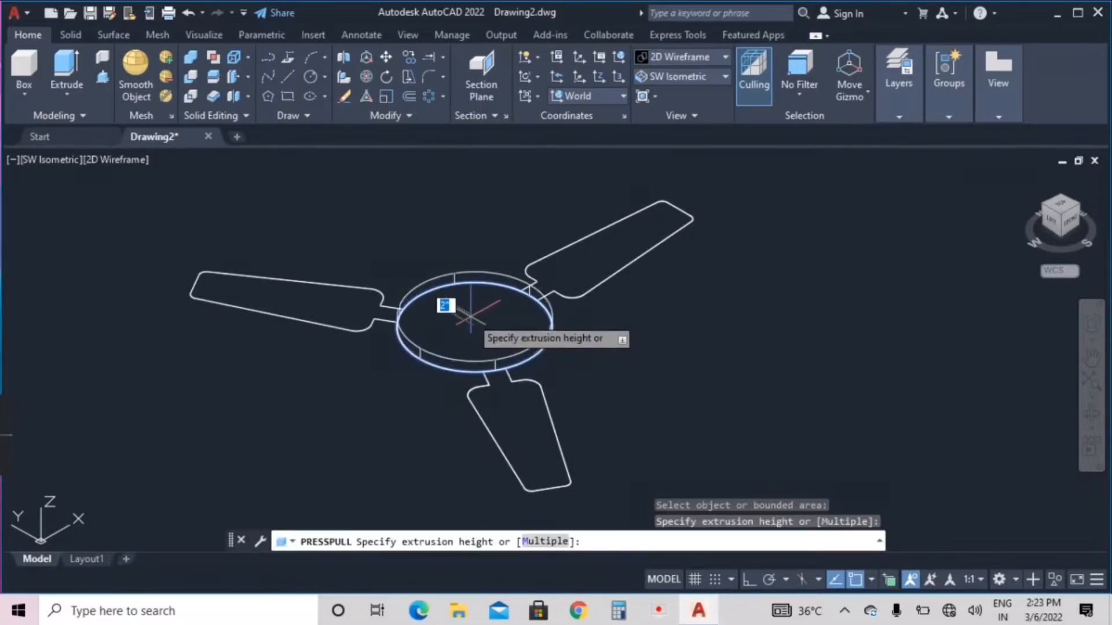
type("2")
key("Return")
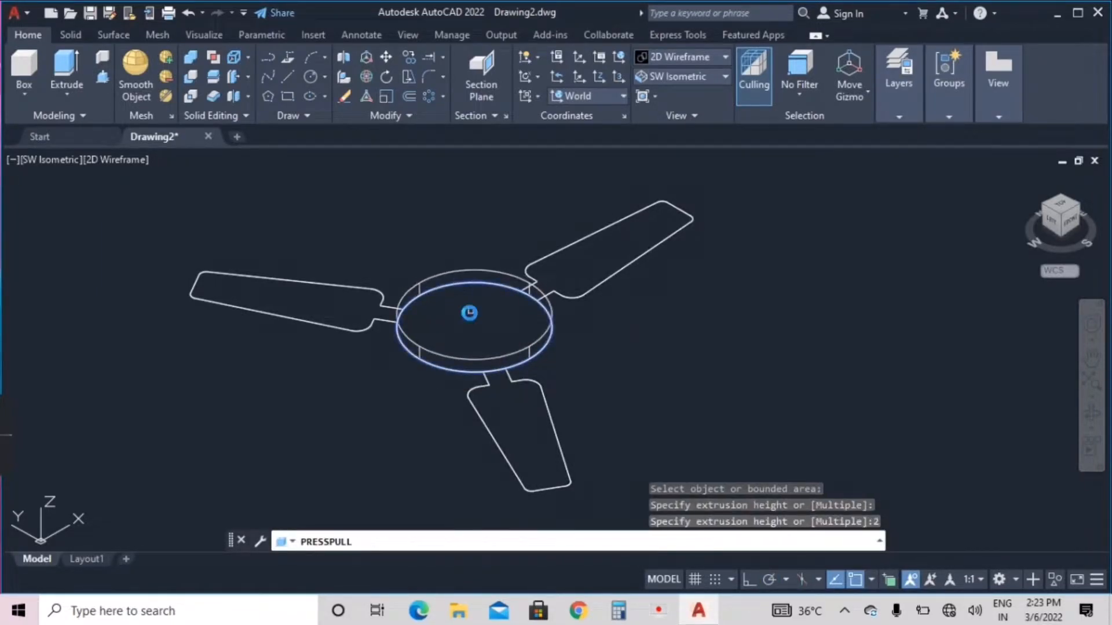
scroll(406, 348, "up", 3)
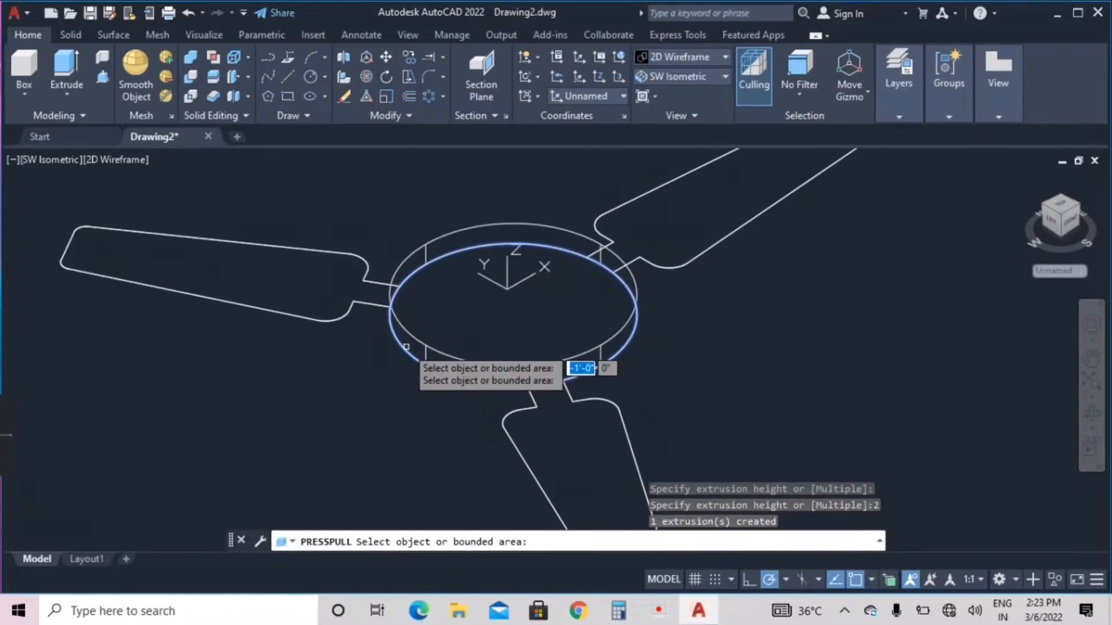
- Presspull the first blade and neck outline, on the hub's left side, to a height of .5 inch
left_click(206, 249)
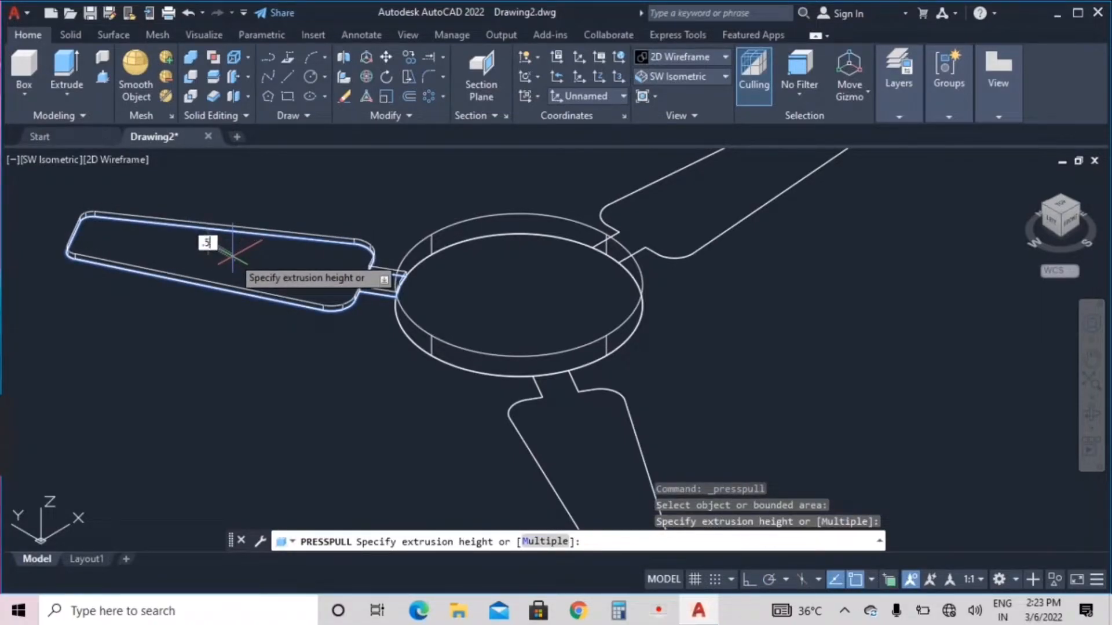
key("Return")
scroll(552, 208, "down", 5)
middle_click_drag(583, 245, 578, 244)
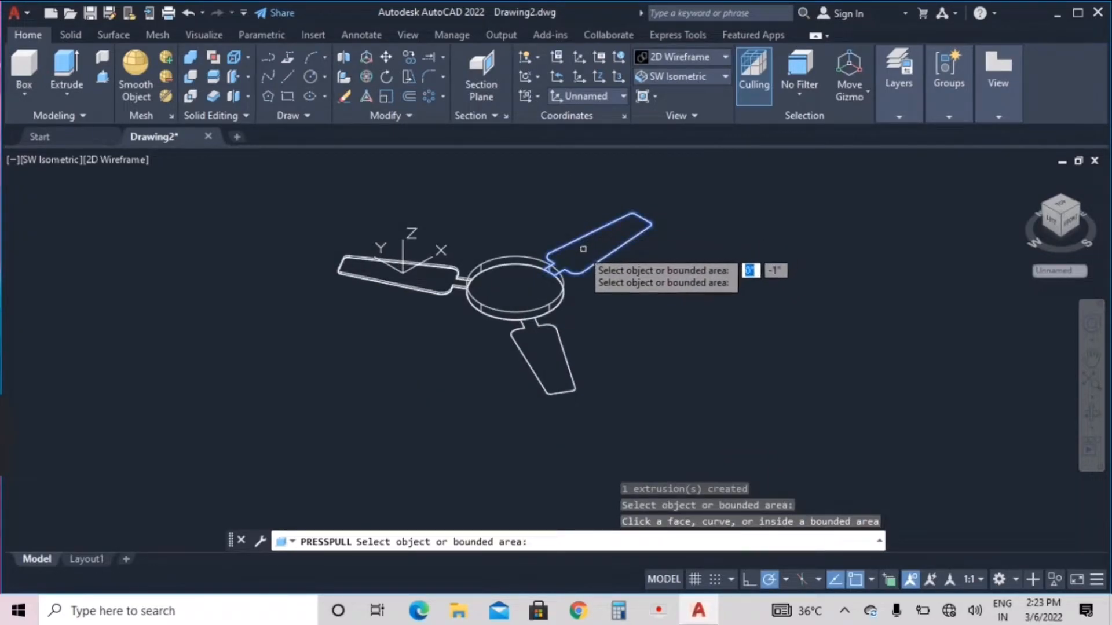
- Presspull the remaining two blade and neck outlines to a height of .5 inch each
key("Return")
key("Return")
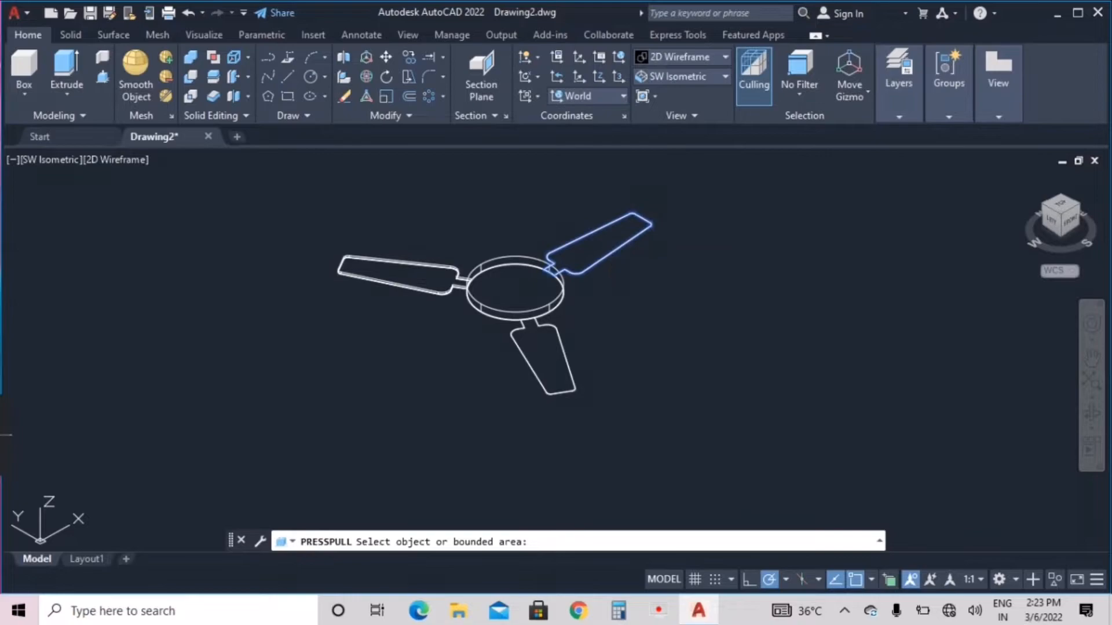
left_click(600, 252)
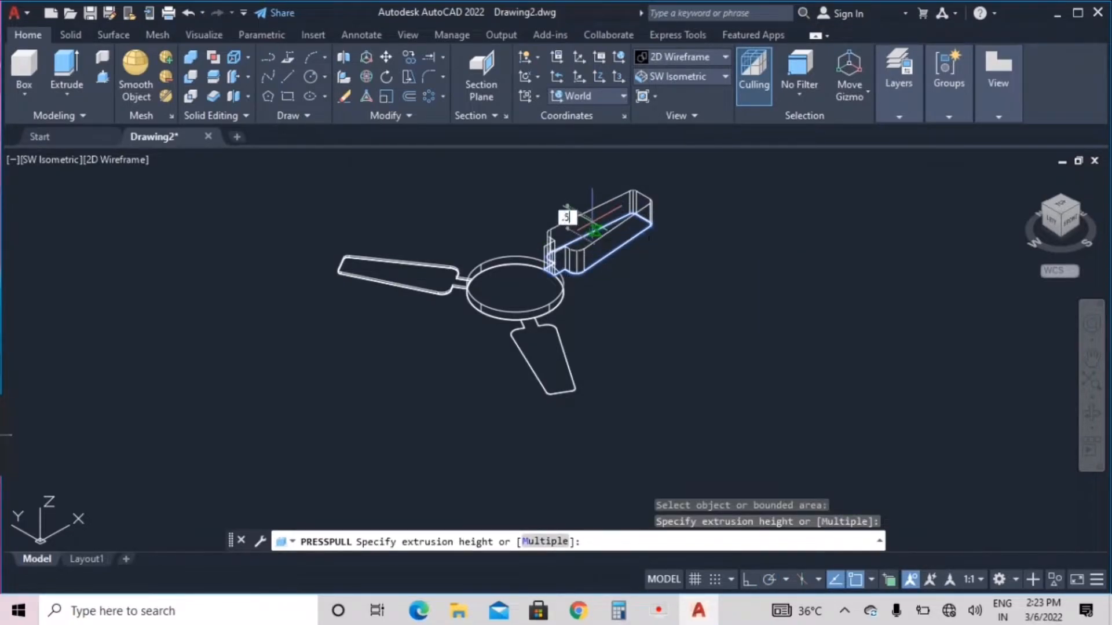
key("Return")
left_click(524, 339)
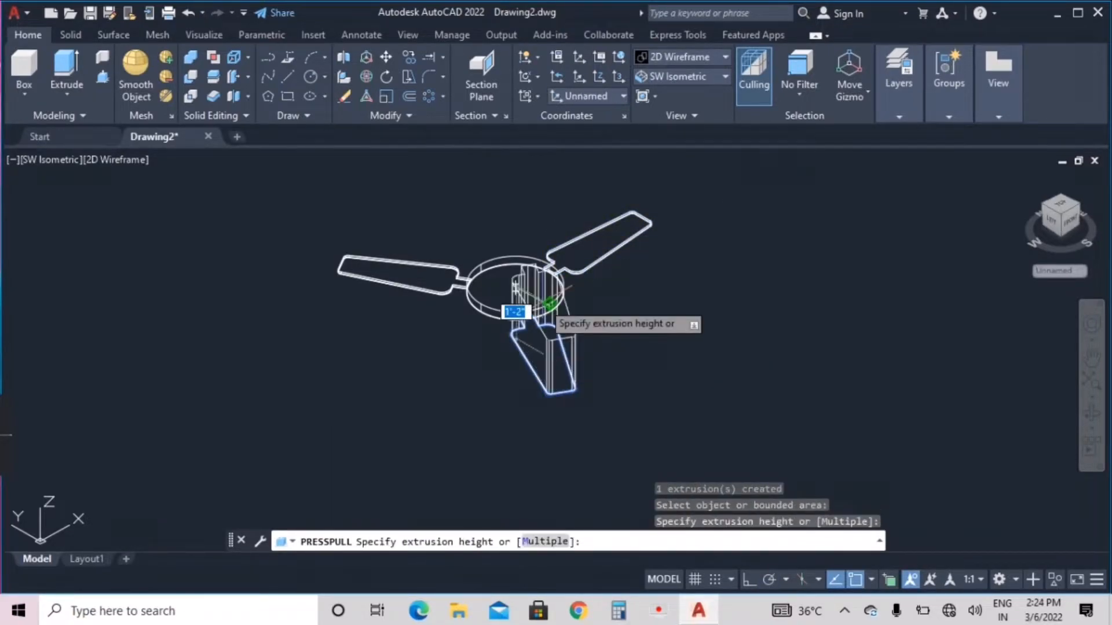
type(".5")
key("Return")
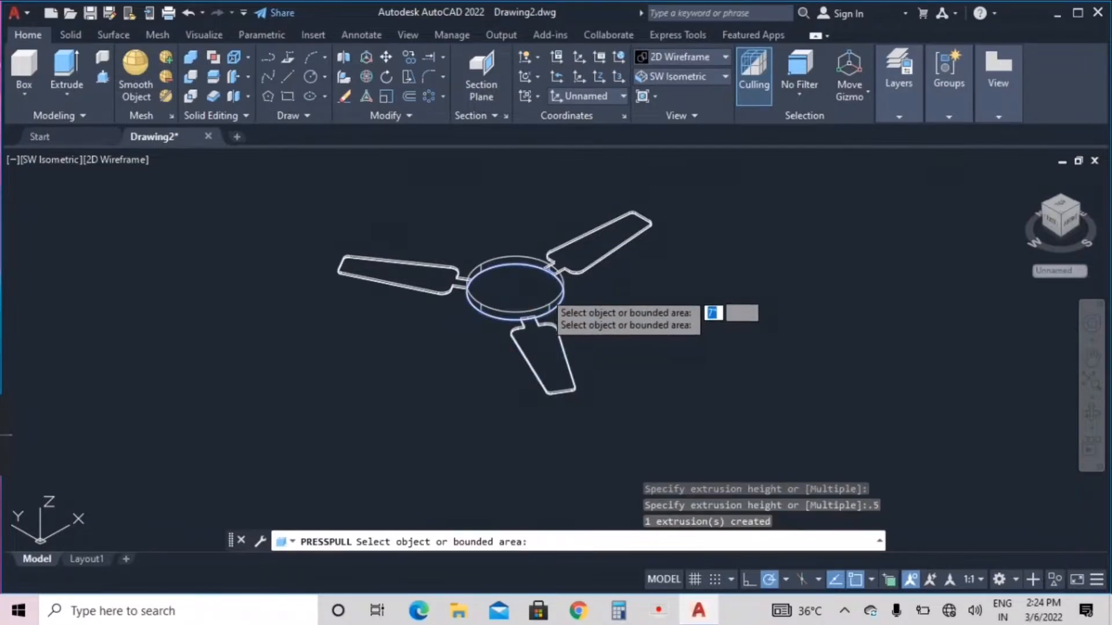
scroll(492, 304, "down", 2)
scroll(490, 300, "up", 4)
key("Return")
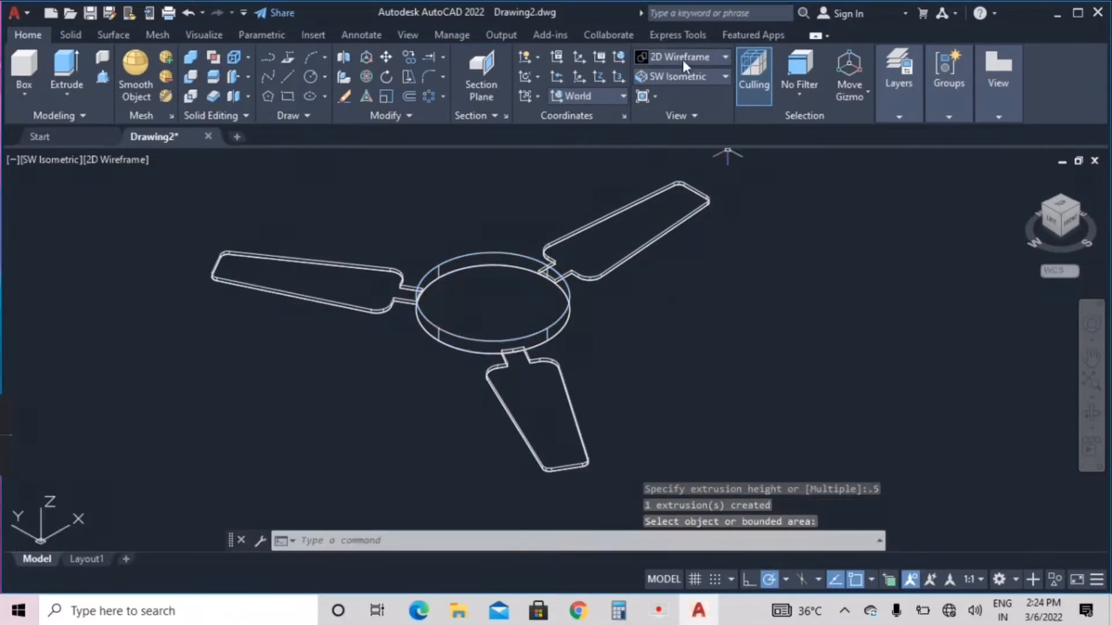
- Move the three blades straight up along the Z axis by 1 inch relative to the hub
middle_click_drag(596, 399, 639, 371, "shift")
left_click(641, 434)
left_click(585, 389)
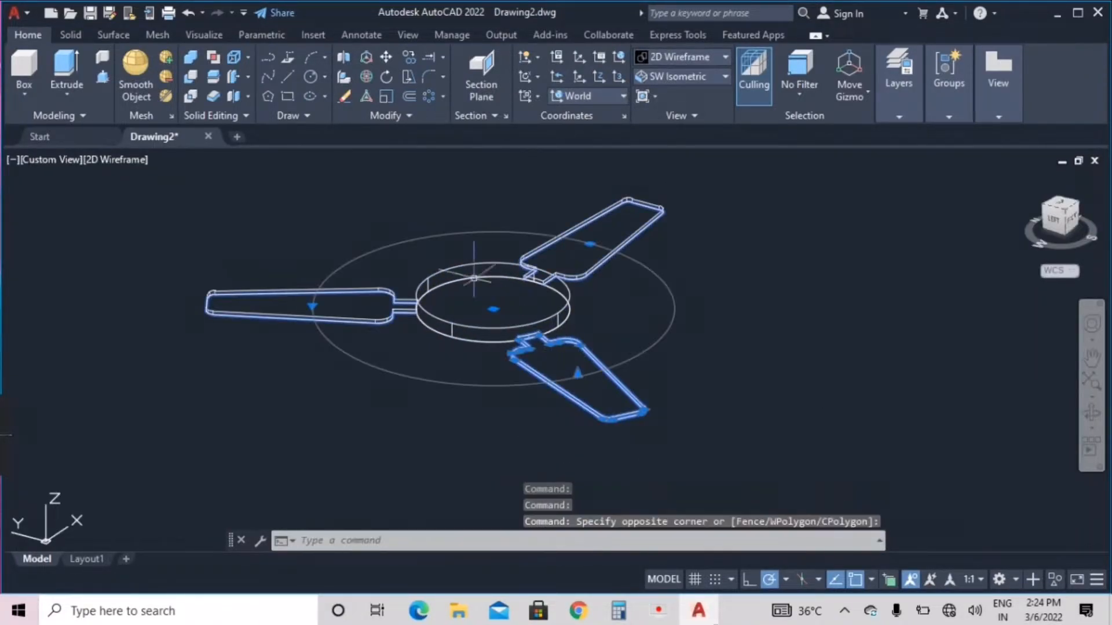
left_click(385, 58)
left_click(754, 359)
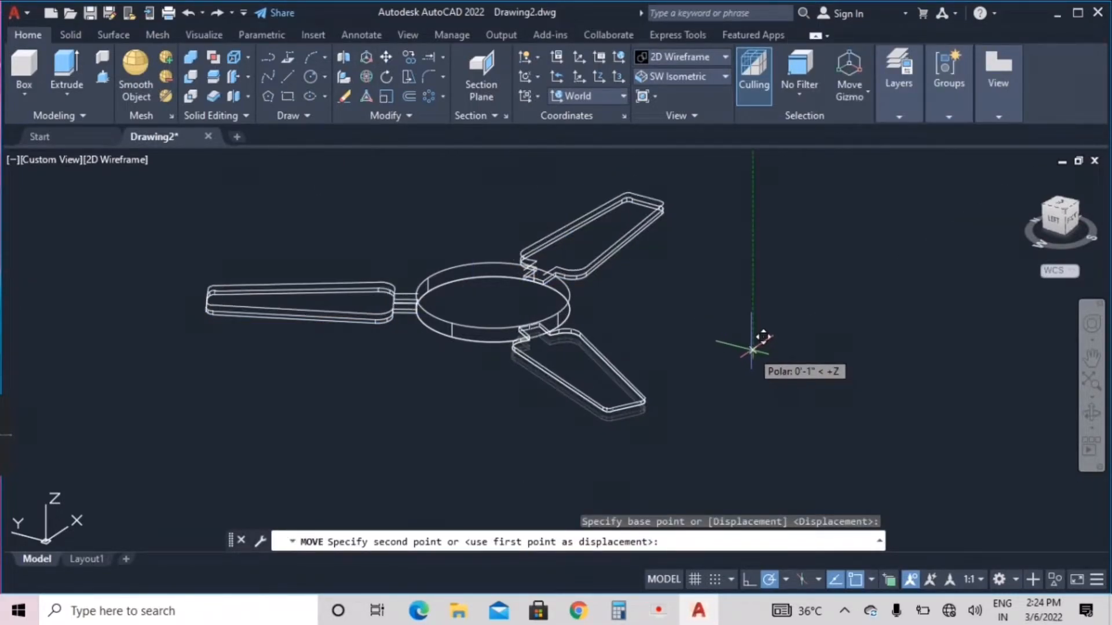
type("1")
key("Return")
left_click(1092, 413)
left_click_drag(842, 379, 579, 409)
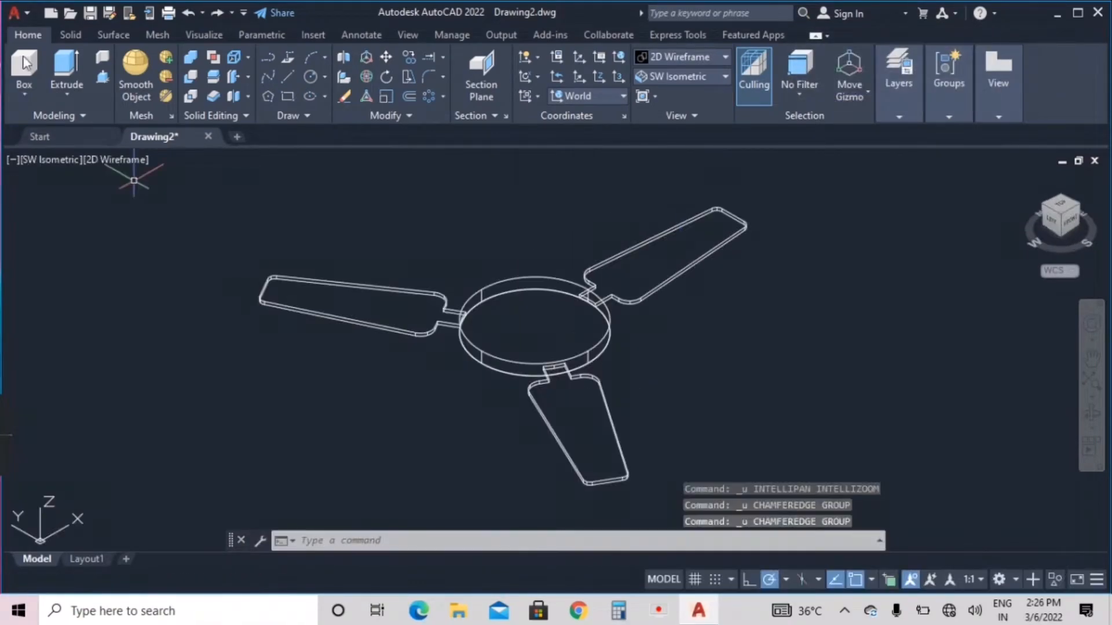
- Chamfer the hub's upper rim edge with both chamfer distances set to .5
left_click(72, 35)
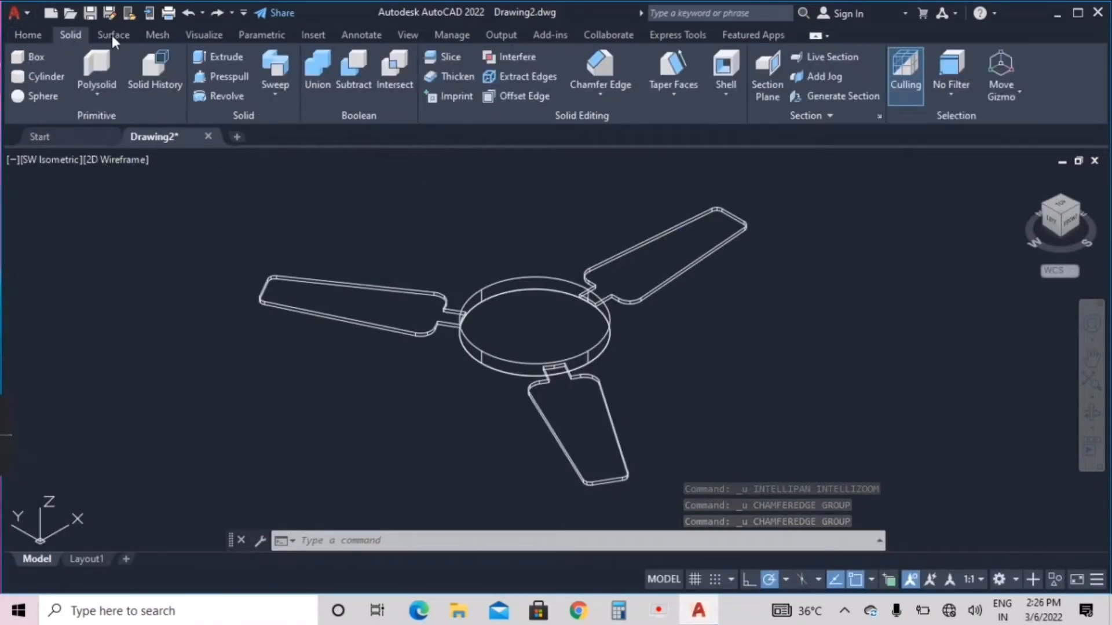
left_click(600, 74)
scroll(625, 329, "up", 2)
scroll(617, 333, "up", 2)
left_click(527, 542)
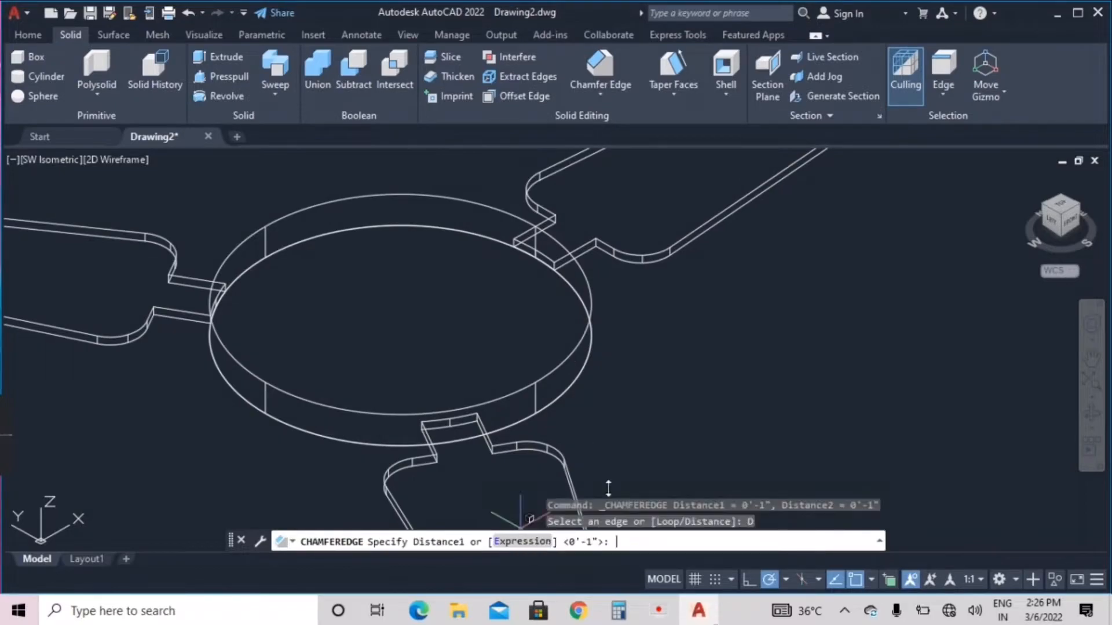
type(".5")
key("Return")
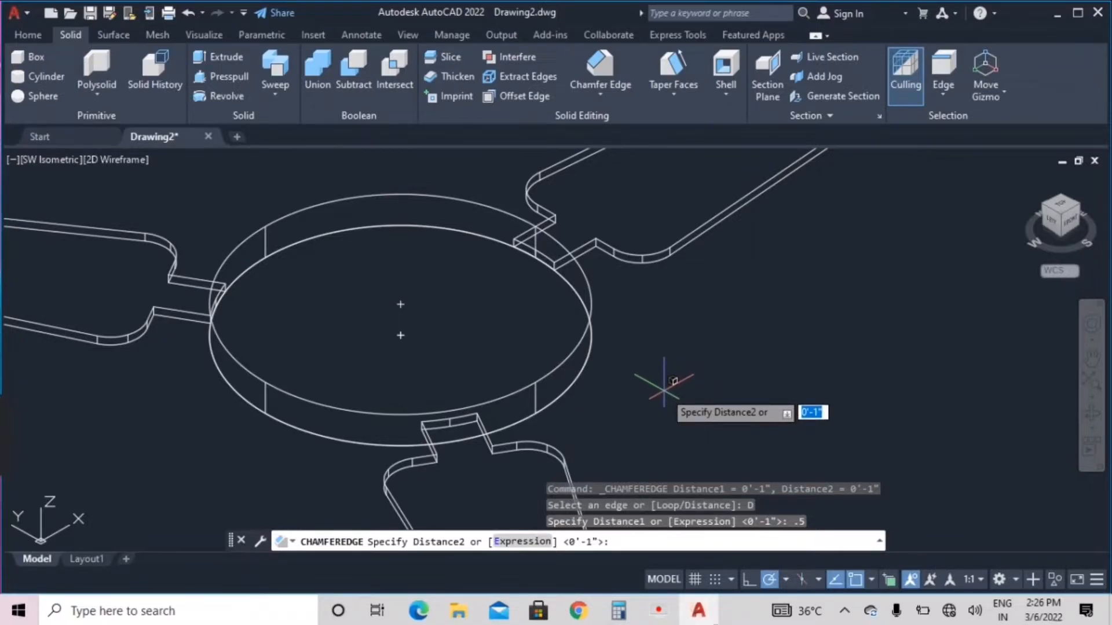
type(".5")
key("Return")
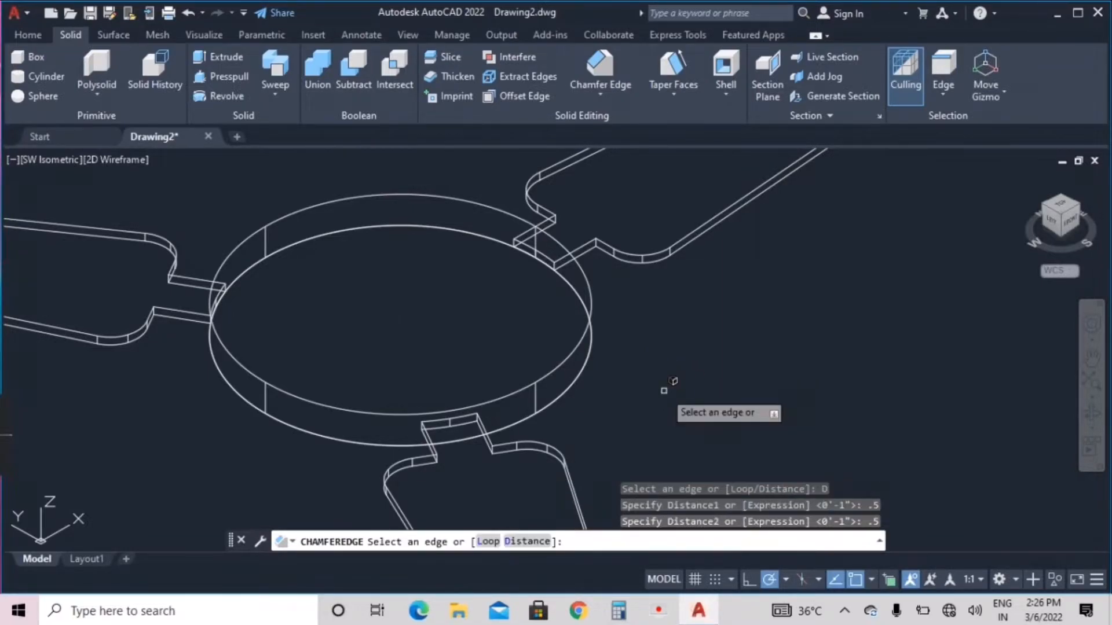
left_click(562, 359)
left_click(571, 383)
key("Return")
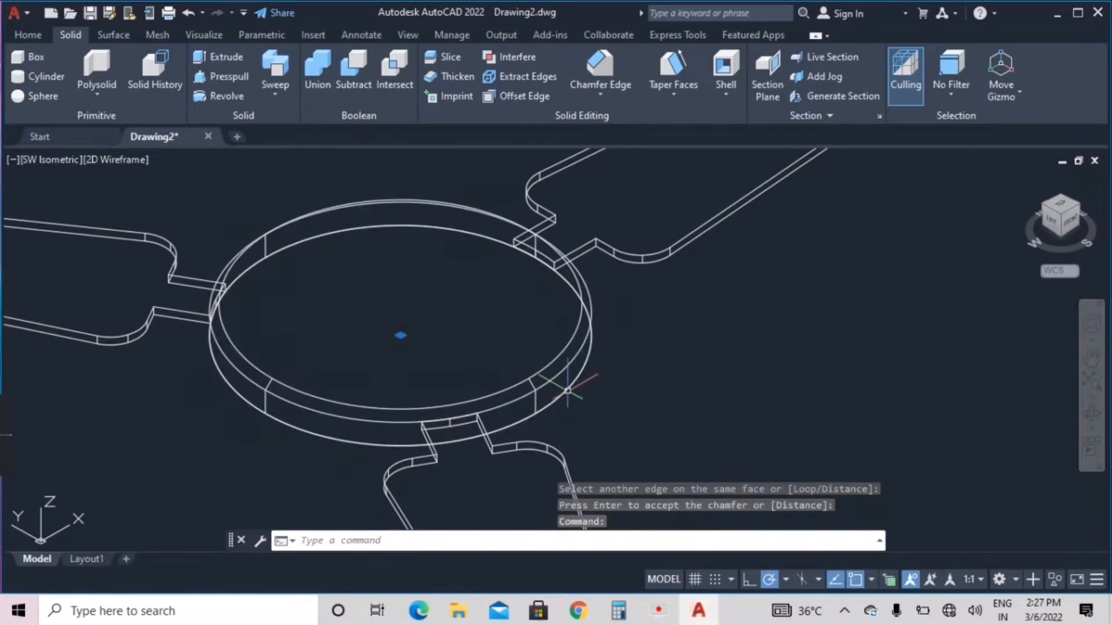
- Chamfer the hub's lower rim edge with the same chamfer distances
key("Return")
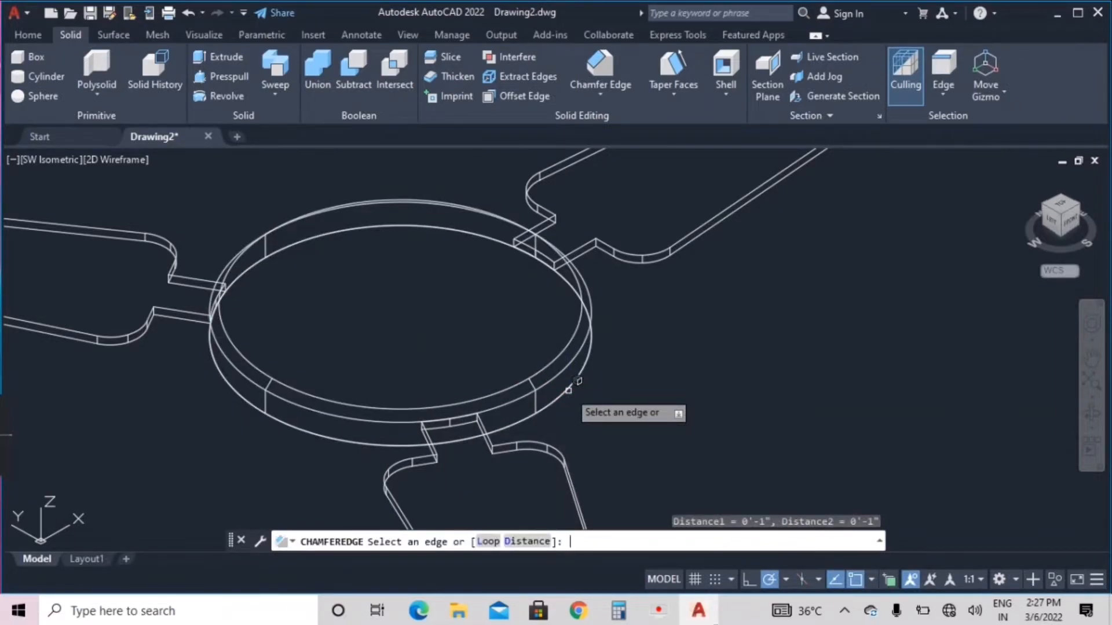
left_click(569, 388)
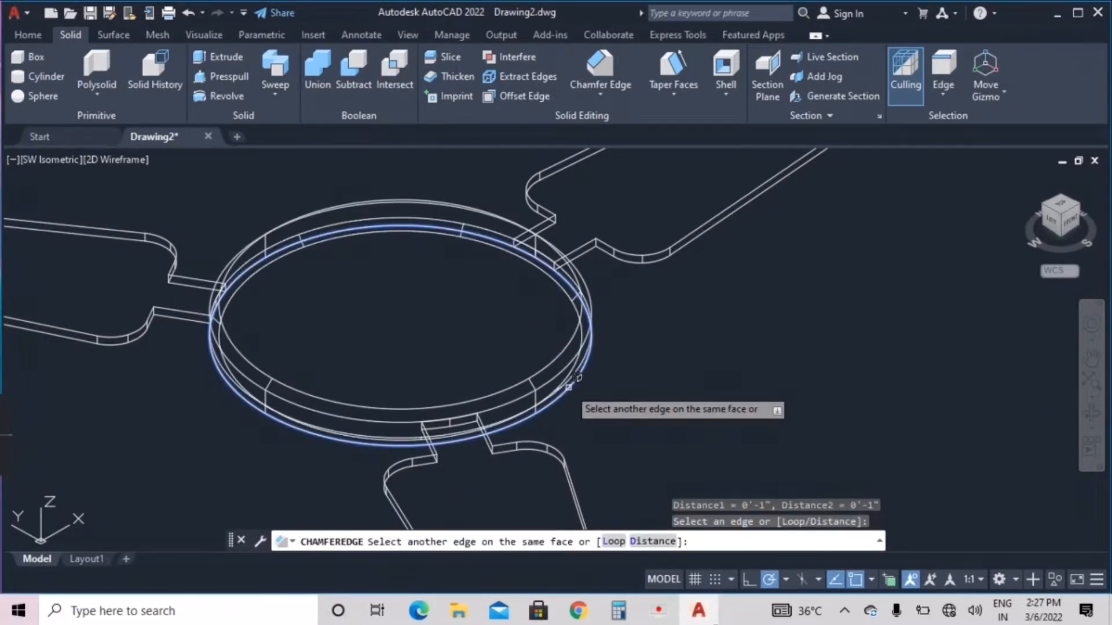
key("Return")
key("Return")
- Switch the drawing to the Front view
left_click(31, 36)
left_click(658, 60)
left_click(556, 101)
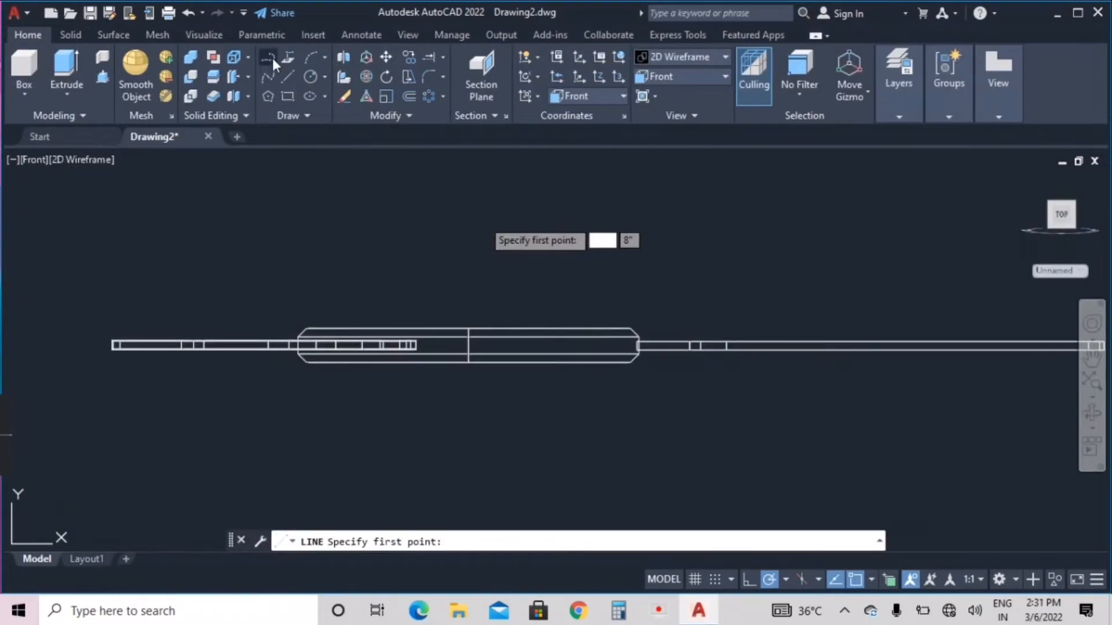
- Start a polyline at the hub's top centre with a vertical segment about 1'-1" high and a short horizontal segment to the right
left_click(272, 56)
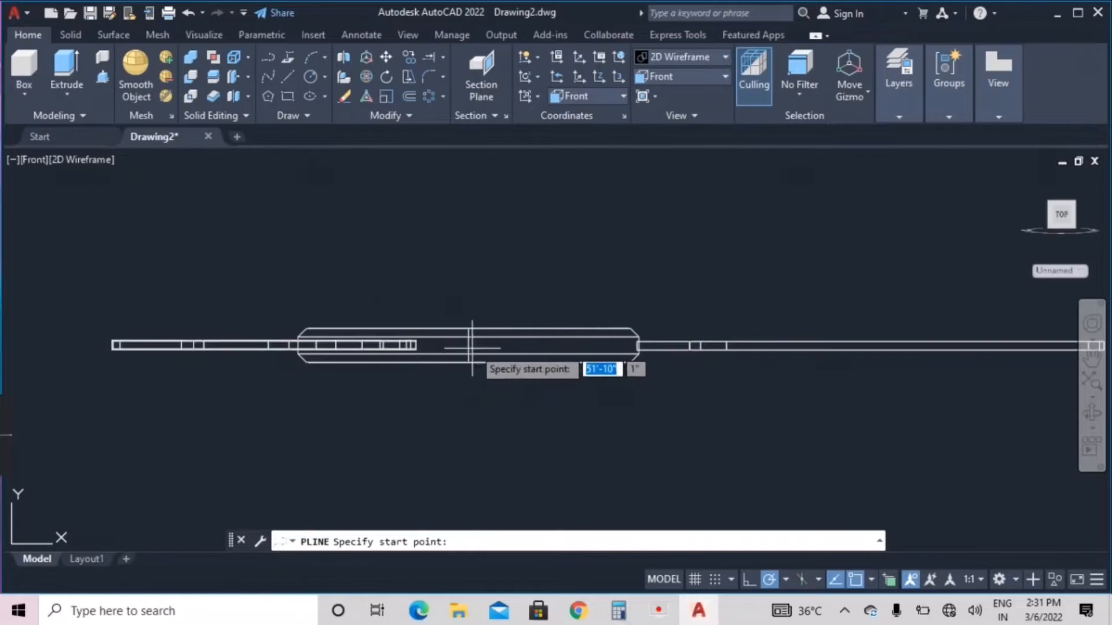
left_click(469, 328)
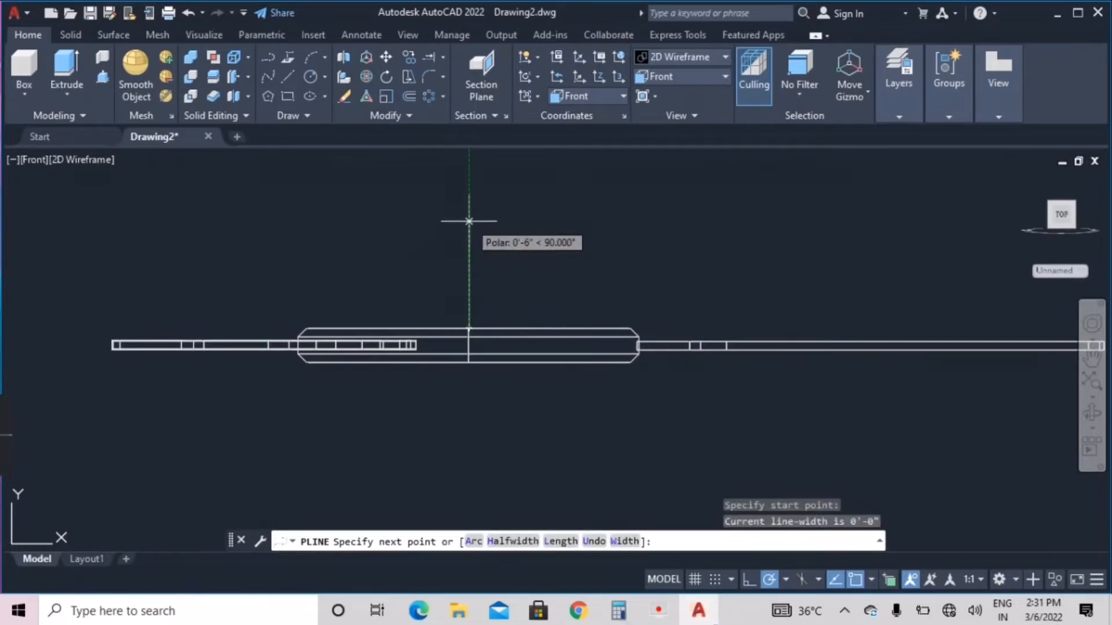
middle_click_drag(469, 220, 464, 328)
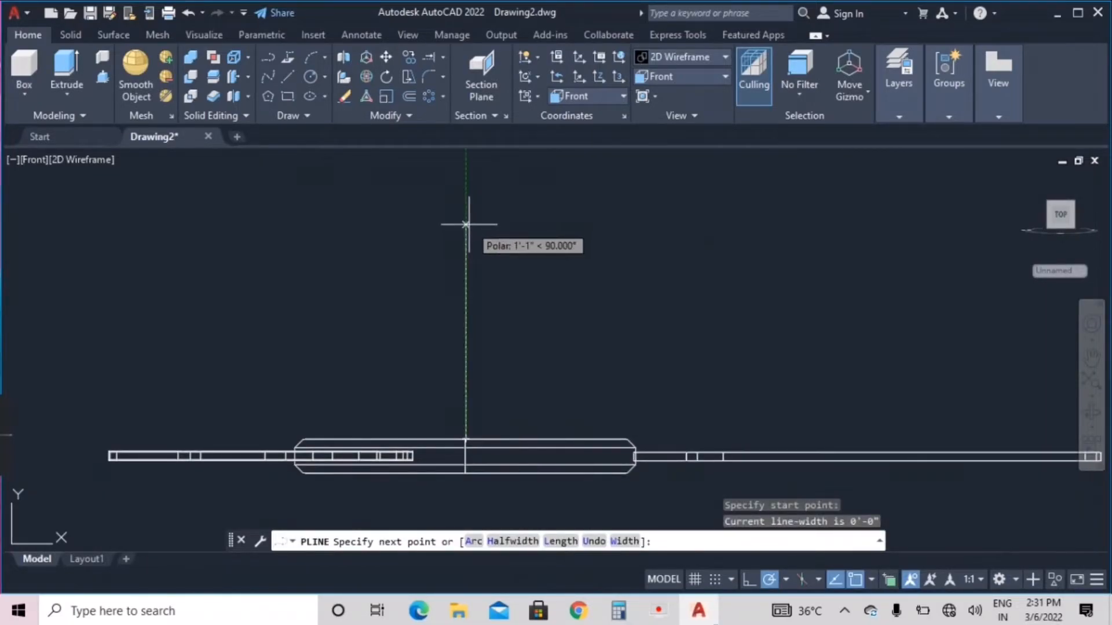
left_click(465, 225)
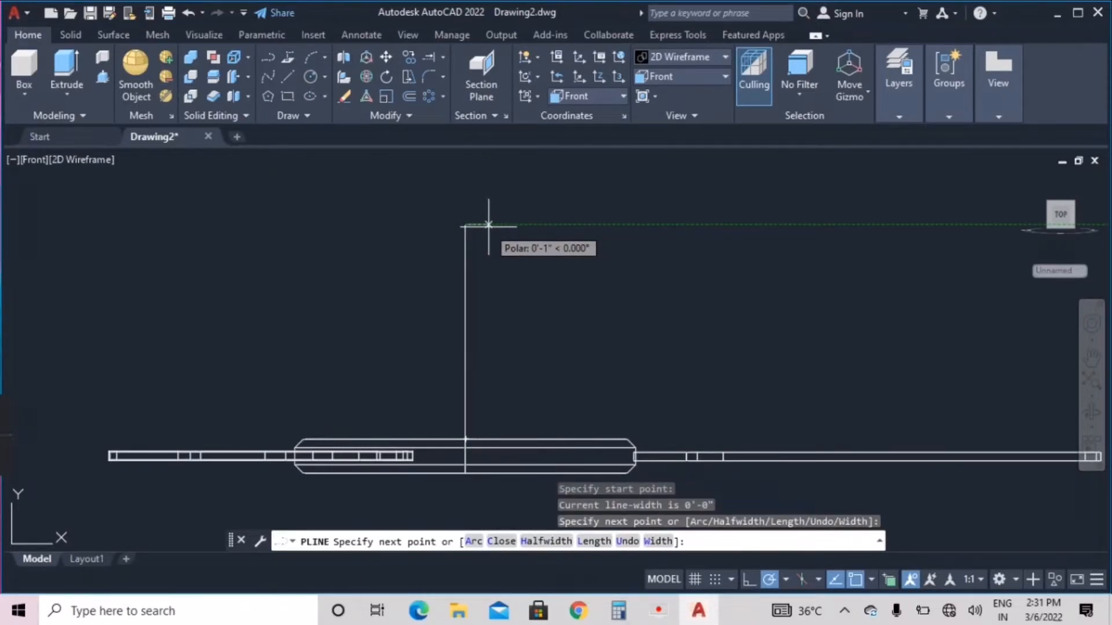
left_click(510, 225)
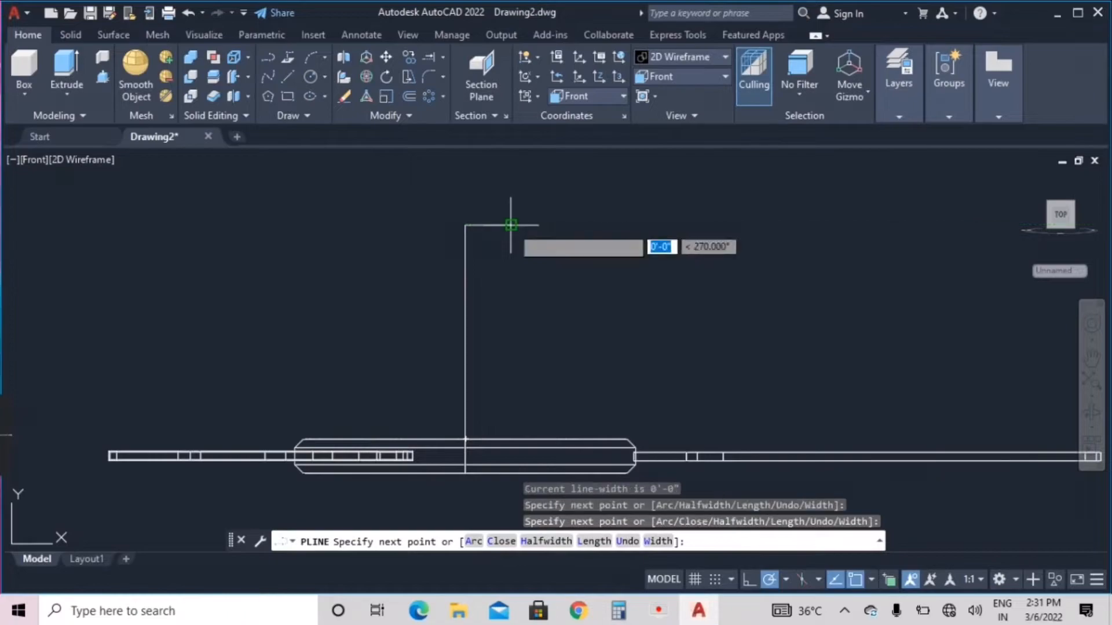
- Continue the polyline with an arc curving down and back toward the vertical line, and return to straight-line segments
right_click(511, 242)
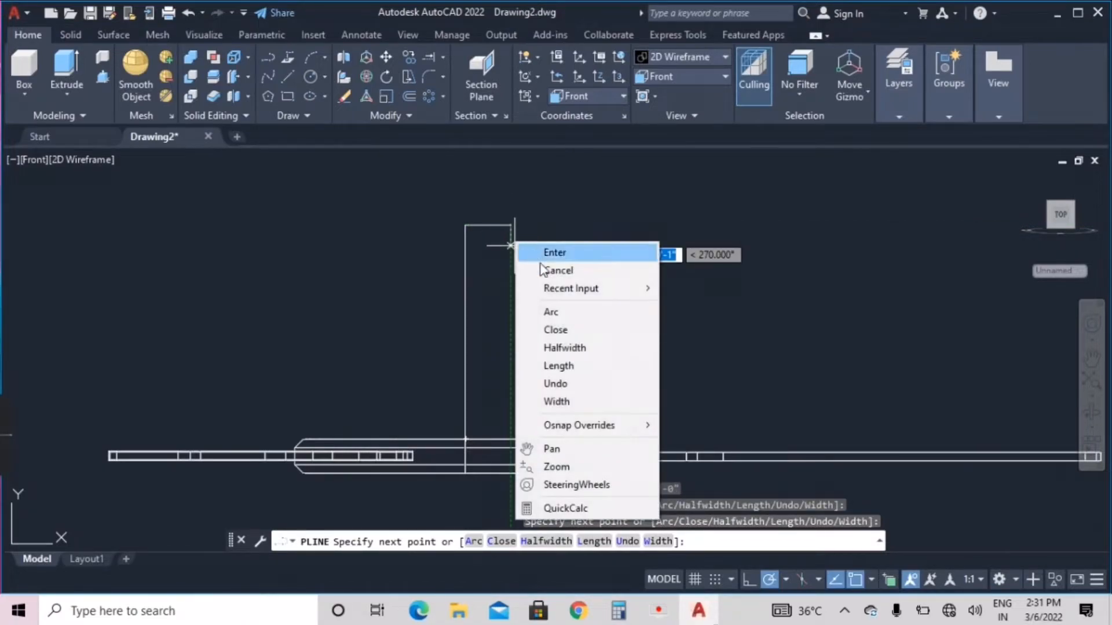
left_click(558, 311)
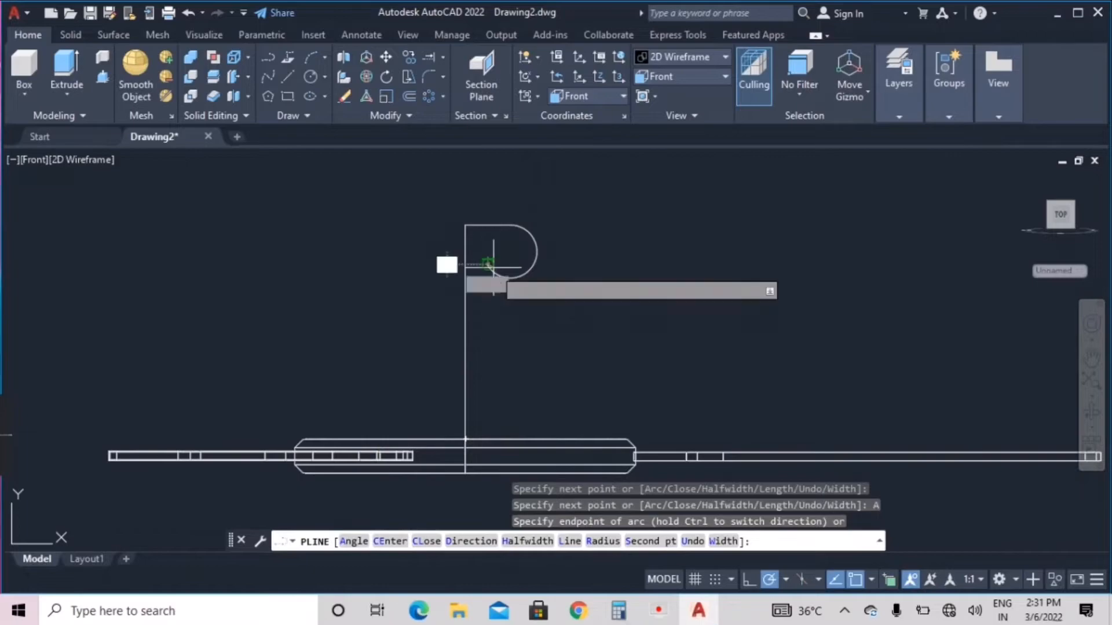
left_click(493, 267)
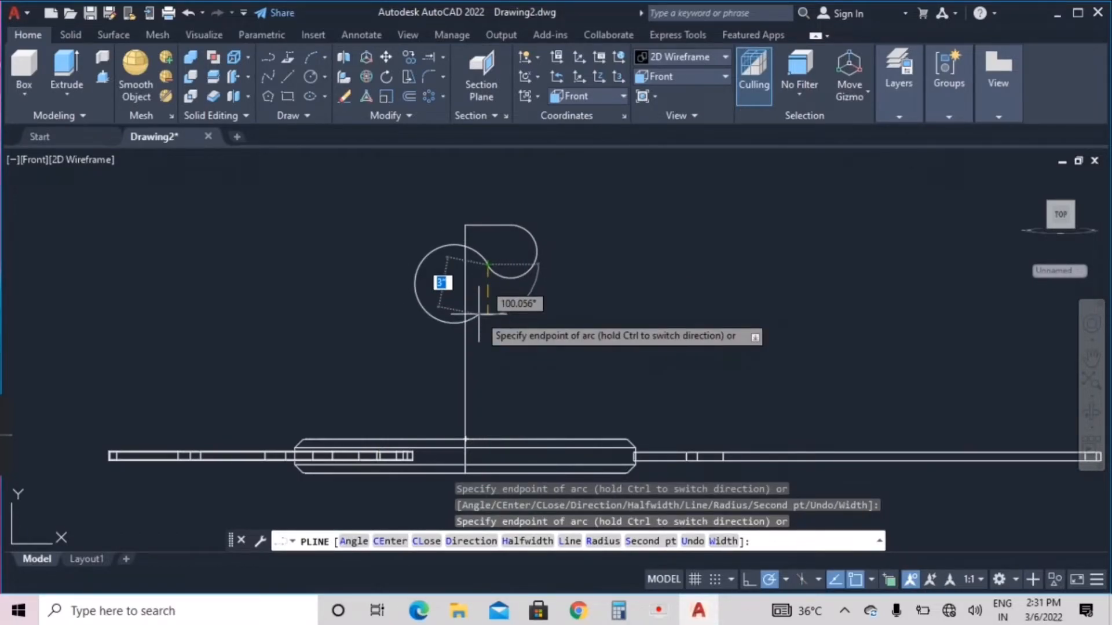
right_click(472, 302)
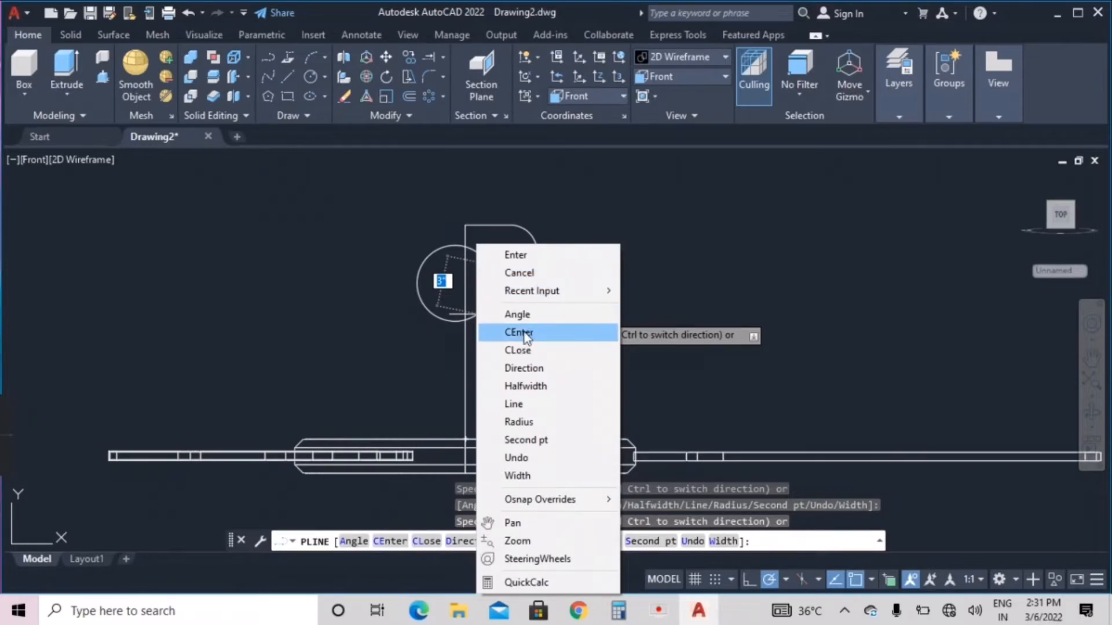
left_click(511, 405)
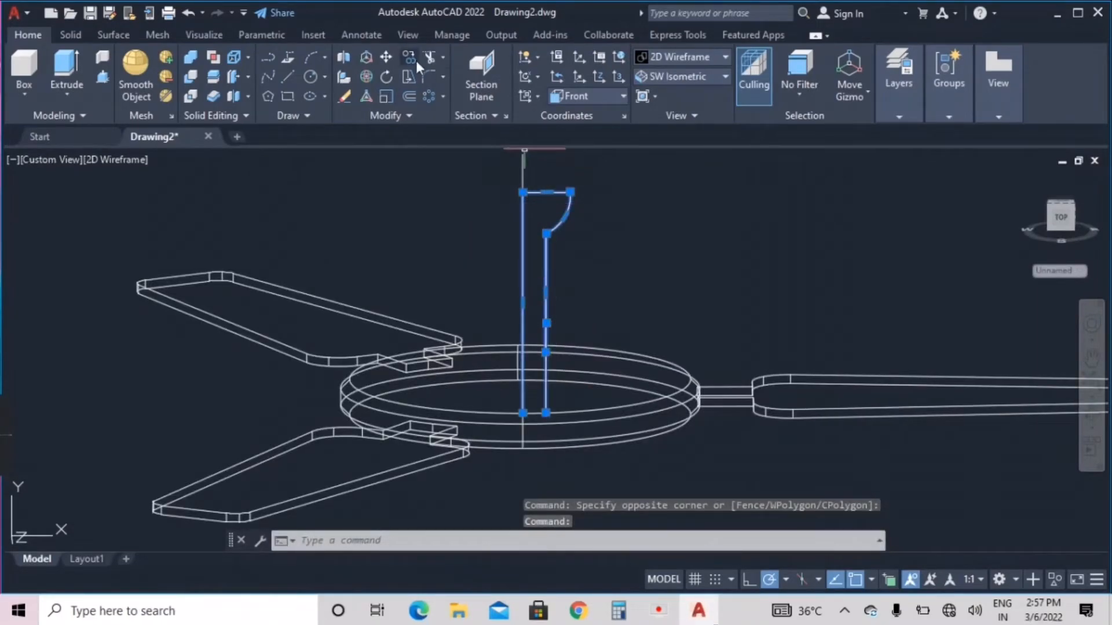
- Copy the complete rod and canopy profile horizontally to the right, using its upper-left corner as the base point
key("Escape")
left_click(605, 248)
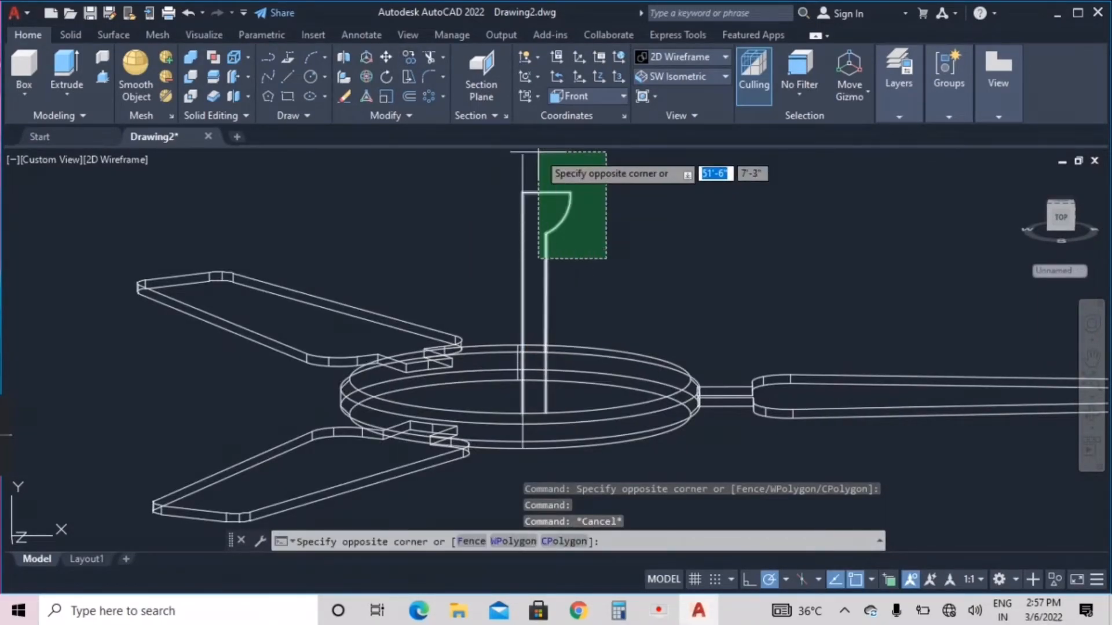
left_click(510, 151)
left_click(546, 383)
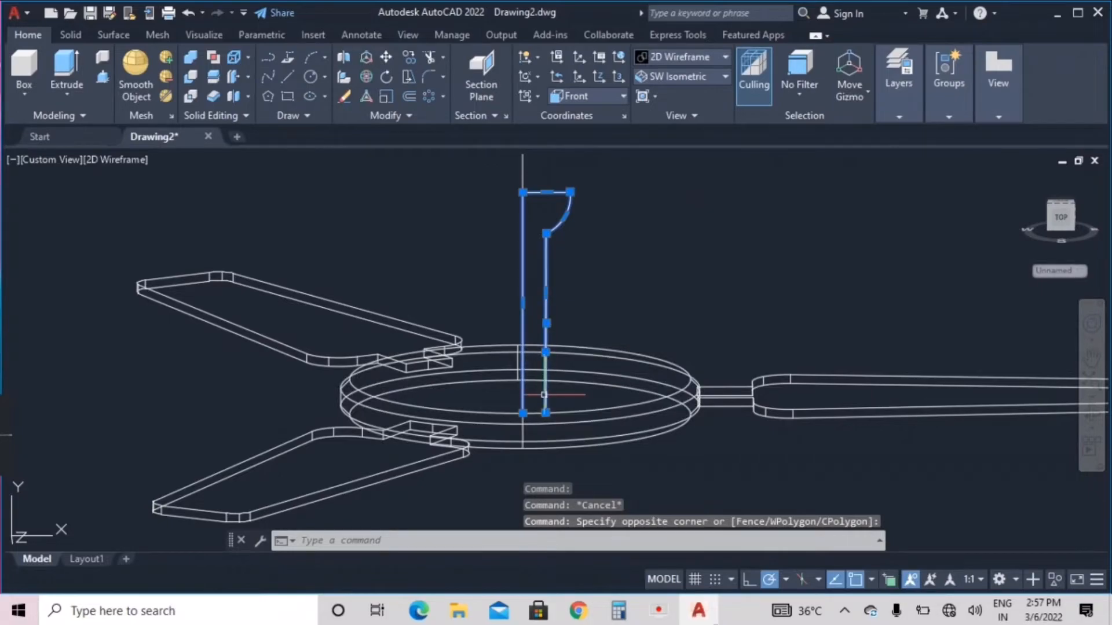
left_click(409, 57)
left_click(521, 193)
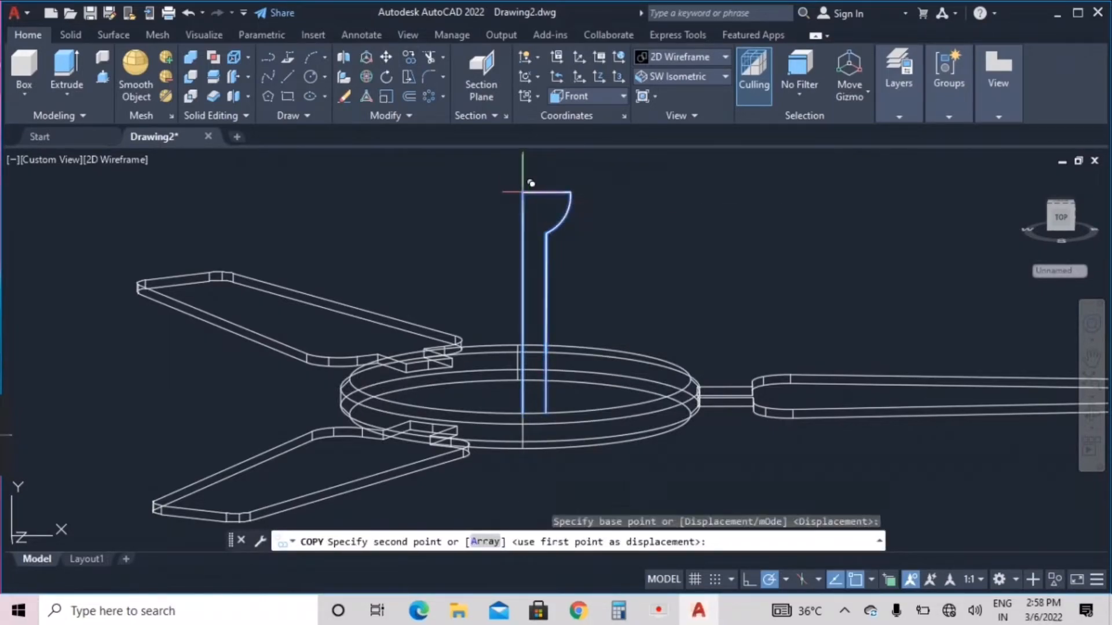
left_click(671, 192)
key("Escape")
- Rotate the copied rod and canopy profile 180 degrees about its upper-left corner
left_click(737, 275)
left_click(600, 168)
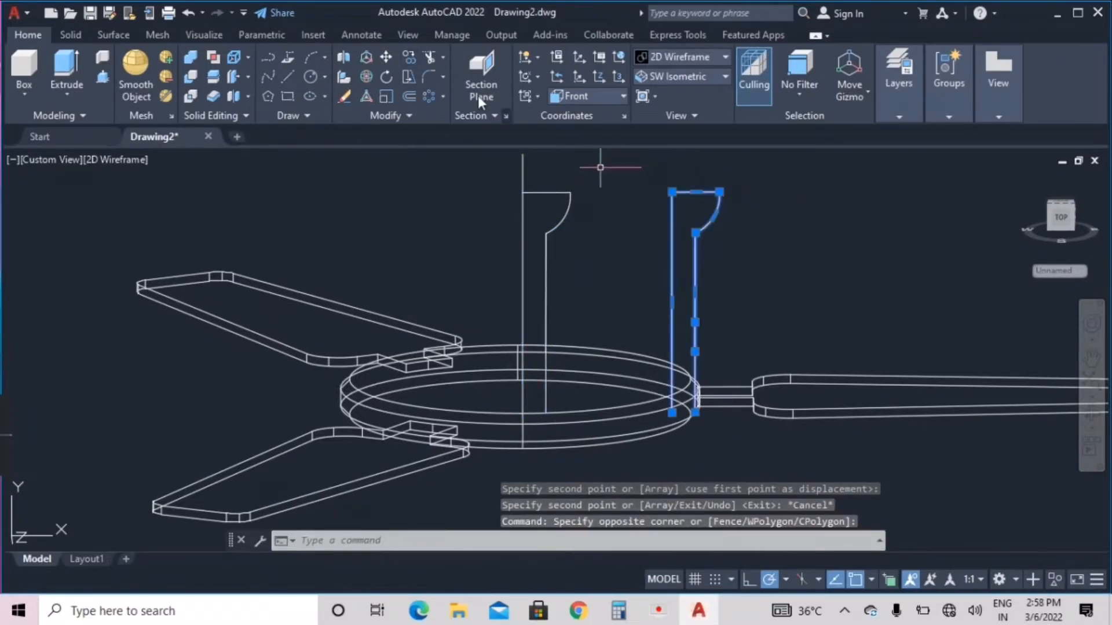
left_click(386, 77)
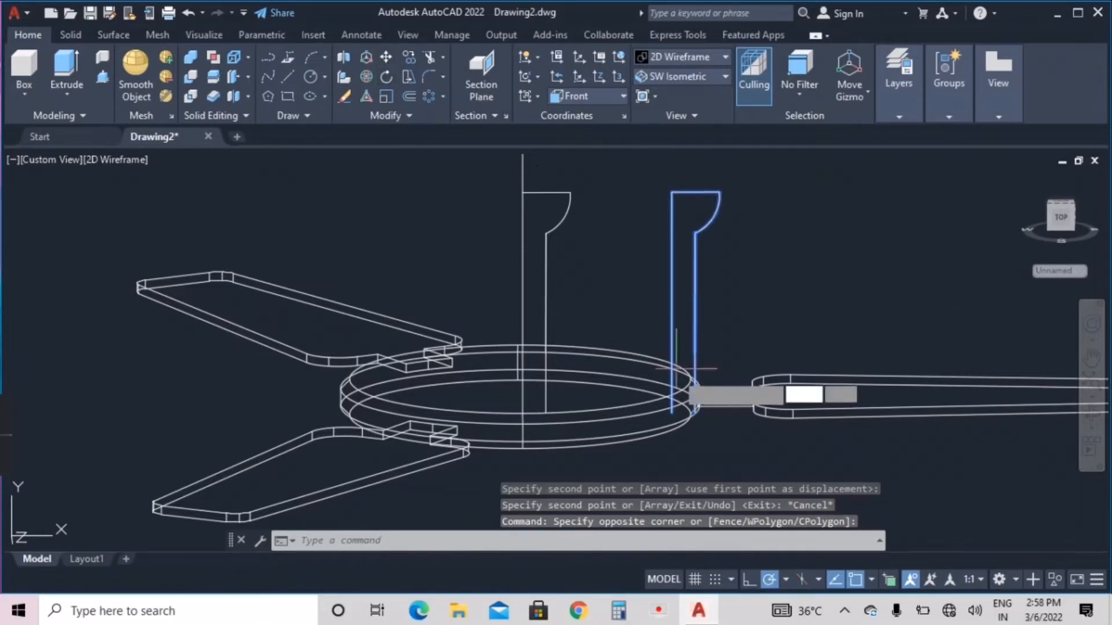
left_click(672, 192)
left_click(618, 193)
middle_click_drag(642, 217, 632, 274)
key("Escape")
- Move the flipped profile by its lower-right corner onto the lower end of the original profile's vertical axis
left_click(691, 279)
left_click(628, 168)
left_click(385, 57)
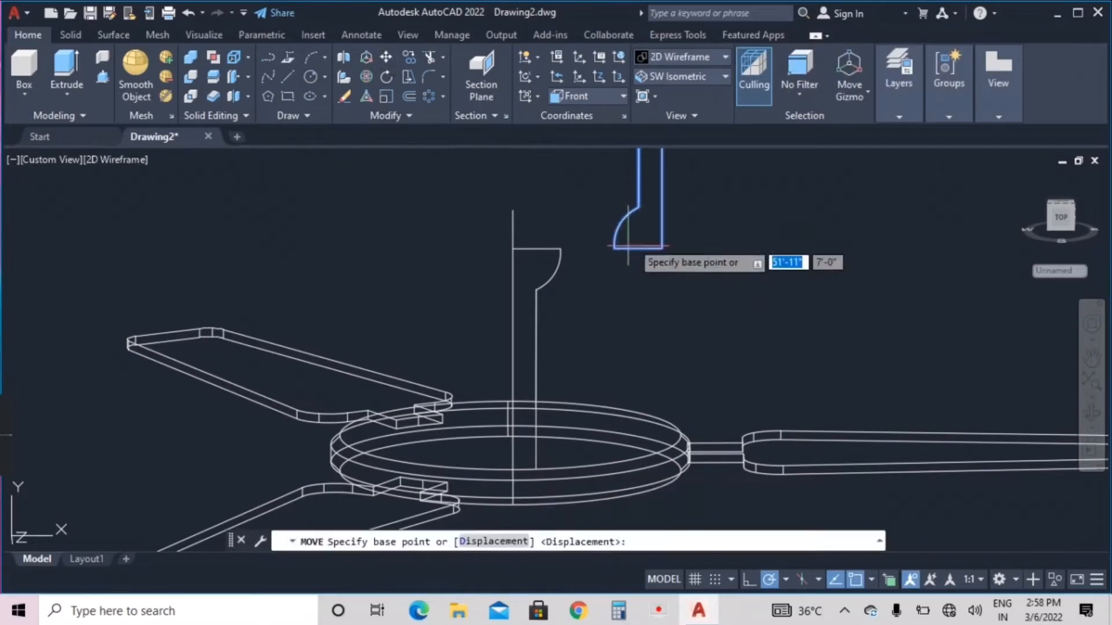
left_click(662, 249)
scroll(637, 269, "down", 4)
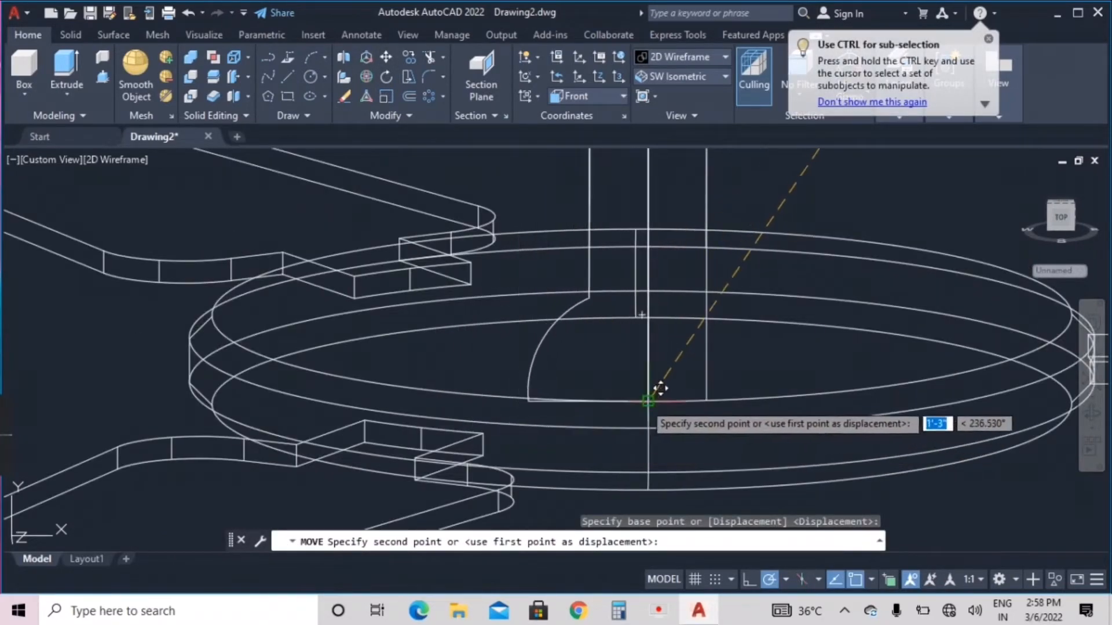
key("Escape")
- Revolve the upright rod and canopy profile 360 degrees about its vertical inner edge
scroll(599, 434, "down", 4)
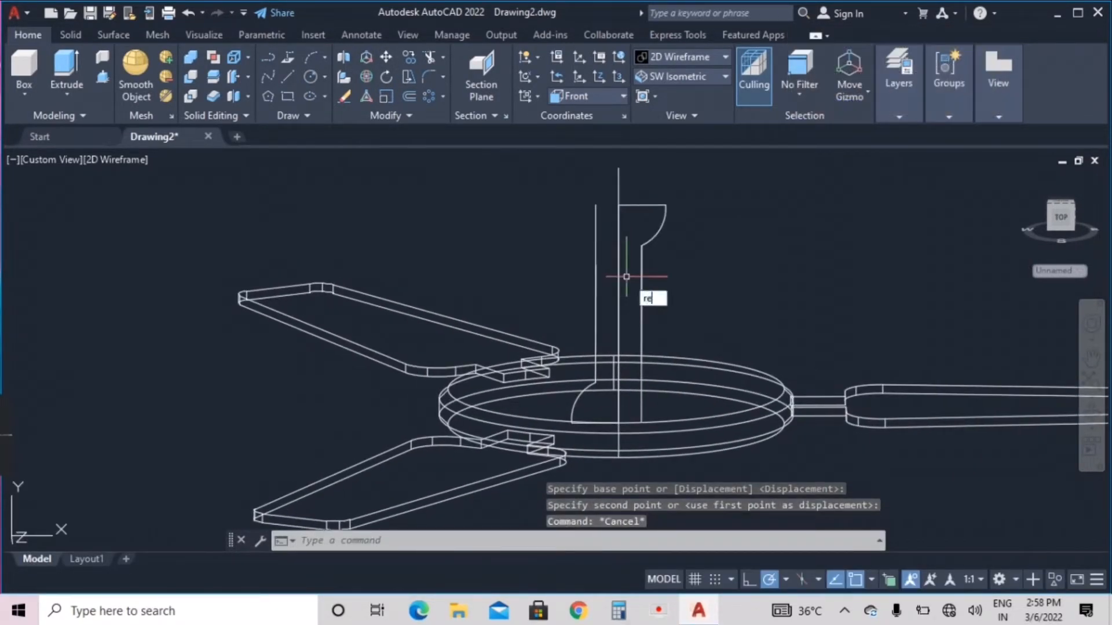
key("Return")
left_click(693, 278)
left_click(653, 199)
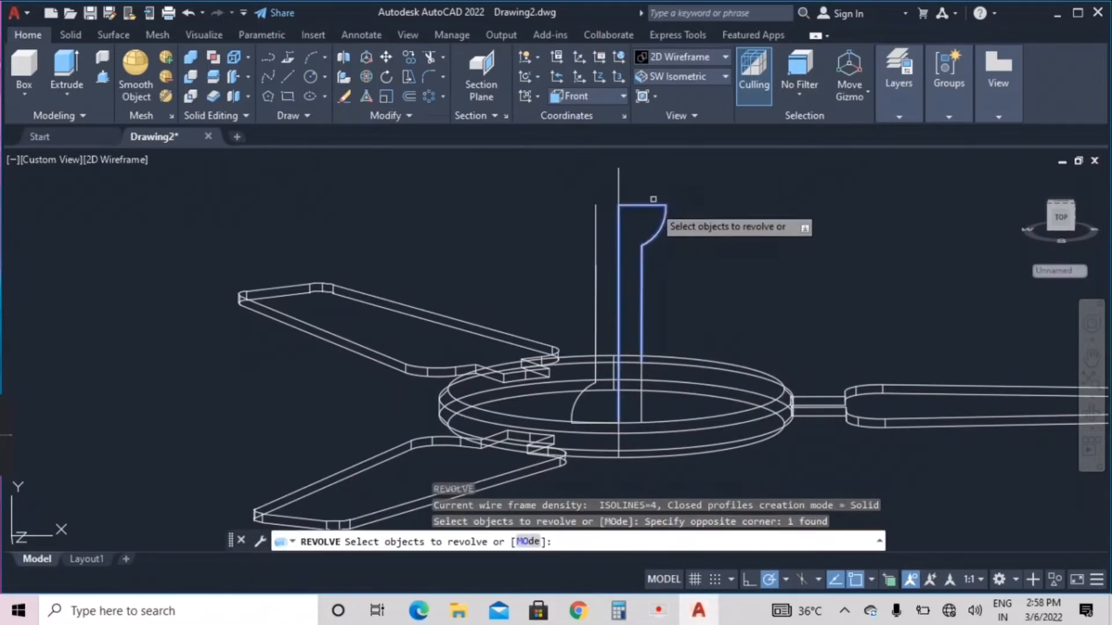
left_click(642, 355)
key("Return")
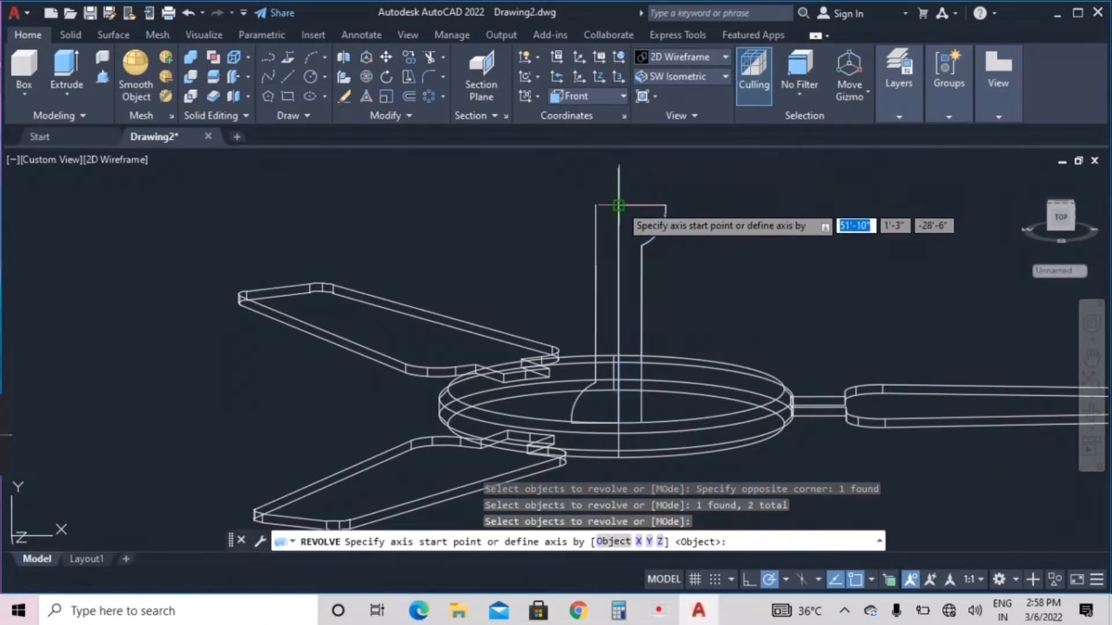
left_click(618, 206)
left_click(618, 422)
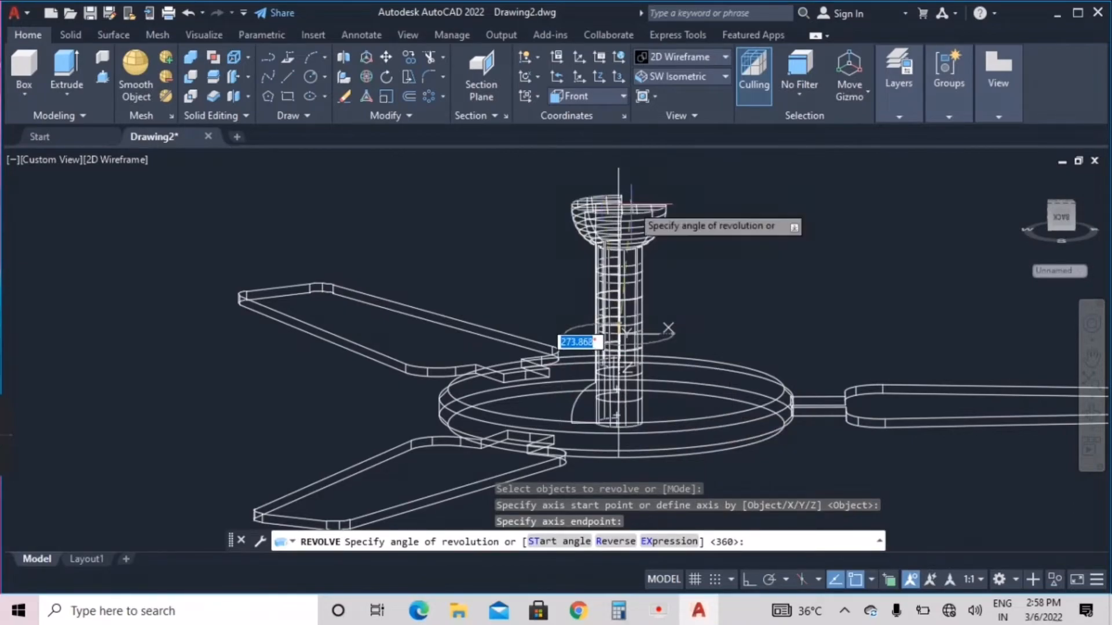
key("Return")
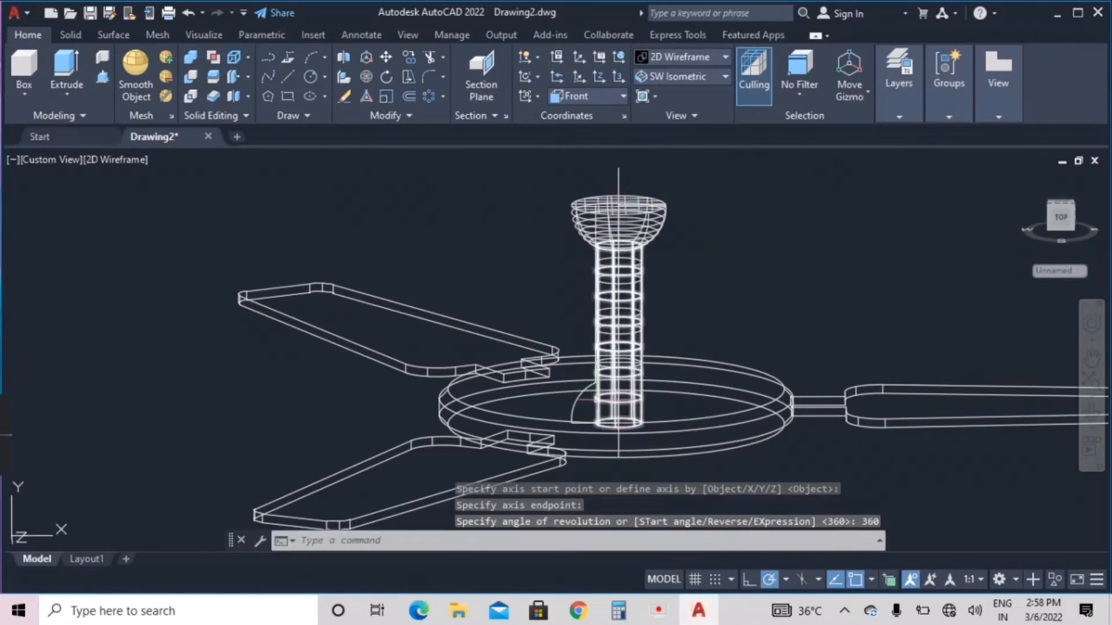
- Revolve the flipped profile 360 degrees about the same vertical axis to form the lower canopy
right_click(743, 277)
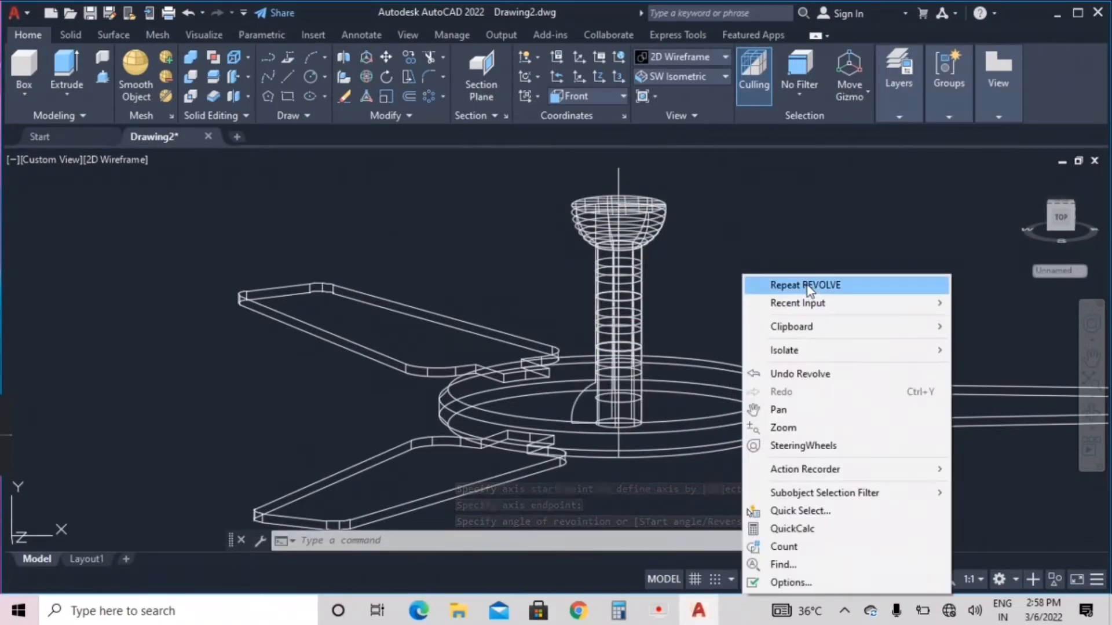
left_click(752, 285)
left_click(585, 397)
left_click(576, 405)
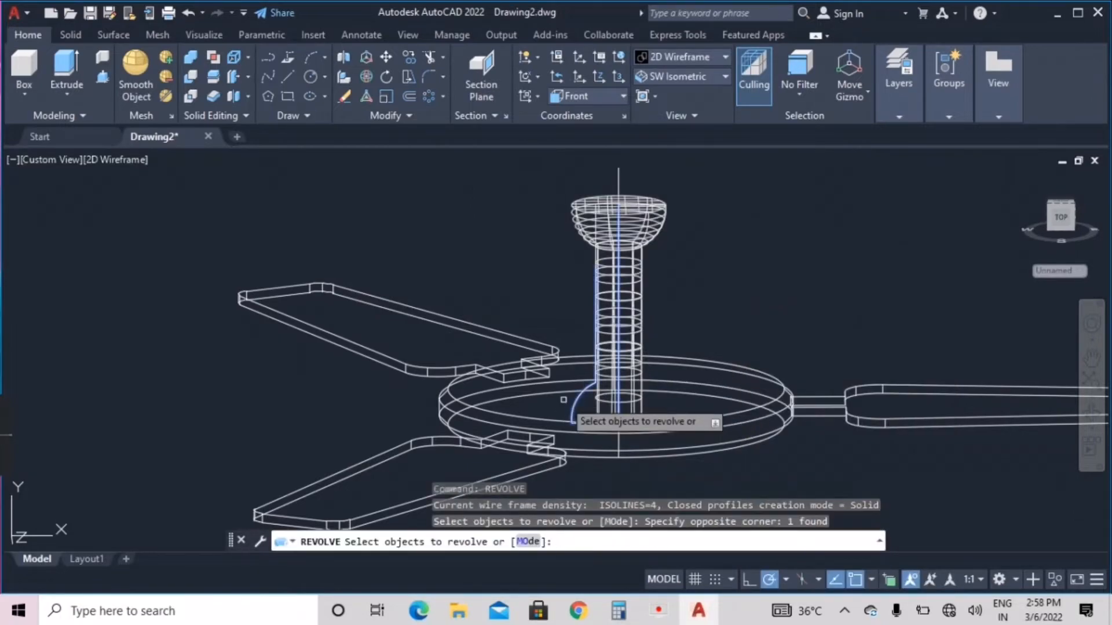
key("Return")
scroll(633, 216, "up", 5)
left_click(623, 237)
scroll(608, 373, "down", 5)
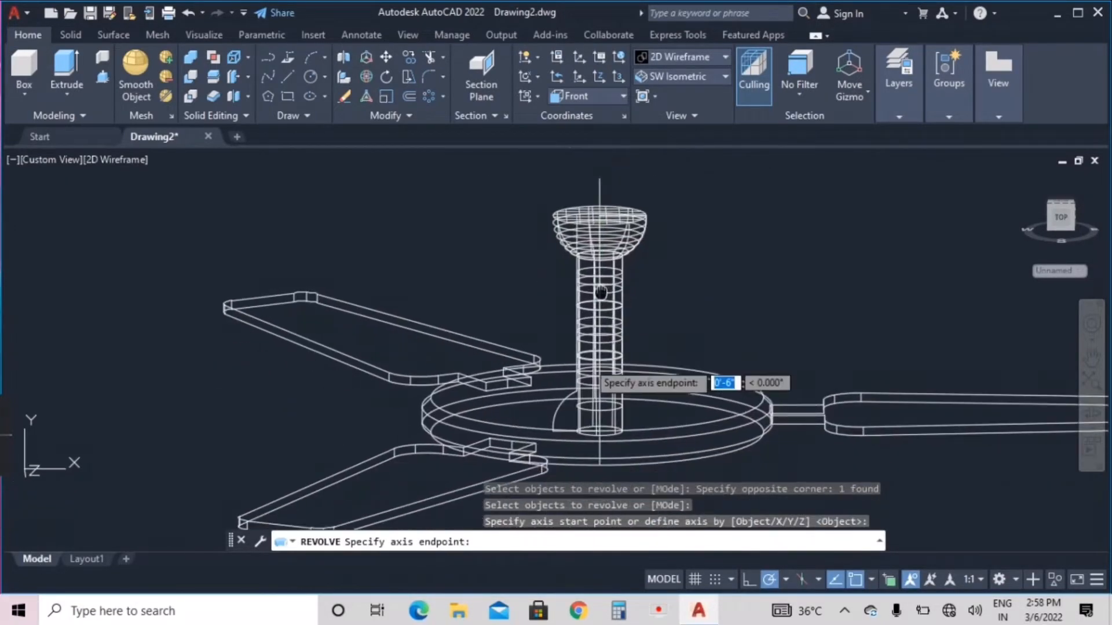
scroll(594, 428, "up", 5)
left_click(623, 385)
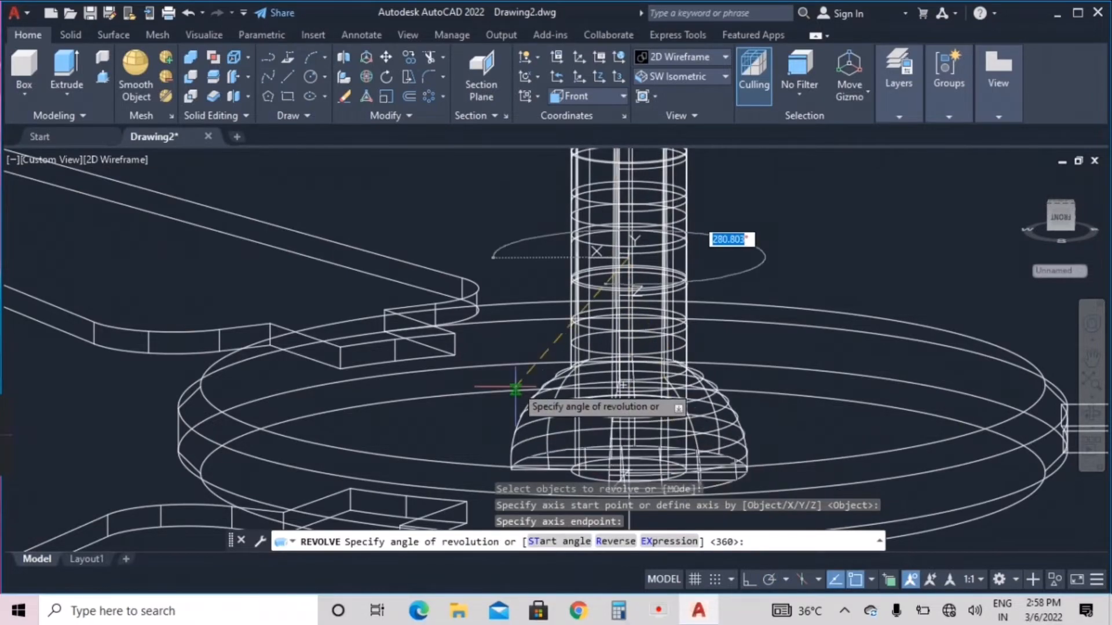
type("360")
key("Return")
scroll(545, 243, "down", 4)
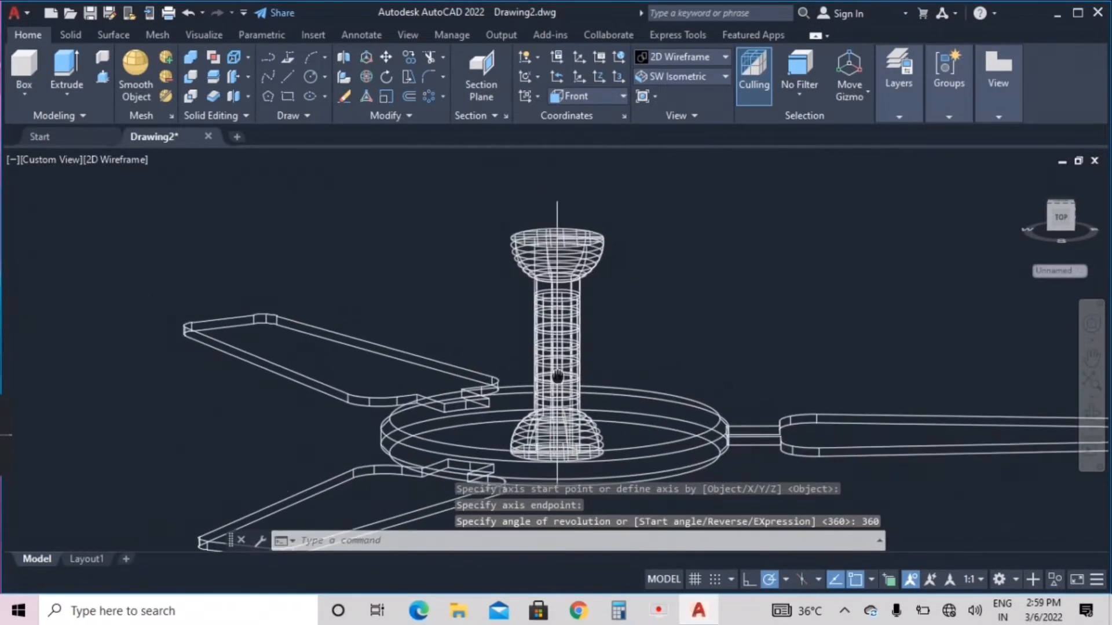
- Move the revolved rod and canopy solids from their top centre to a spot clear of the hub's axis line
key("Escape")
left_click(547, 205)
left_click(539, 213)
key("Escape")
left_click(623, 301)
left_click(569, 259)
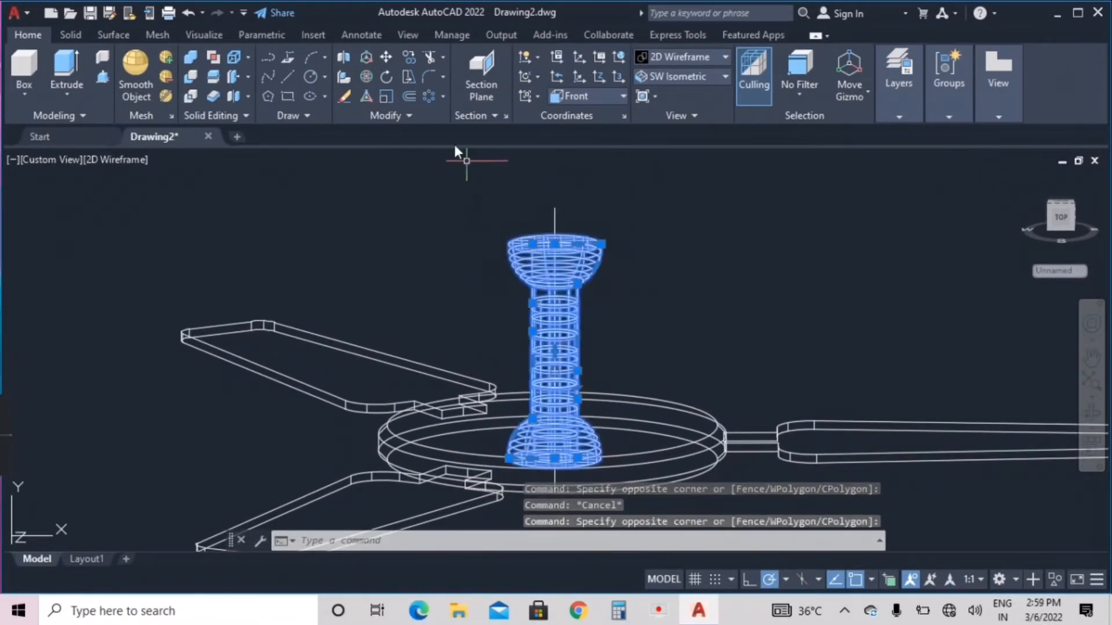
scroll(552, 246, "up", 4)
left_click(551, 236)
scroll(721, 249, "down", 2)
middle_click_drag(719, 250, 697, 219)
scroll(736, 211, "down", 2)
scroll(711, 205, "down", 2)
left_click(724, 184)
key("Escape")
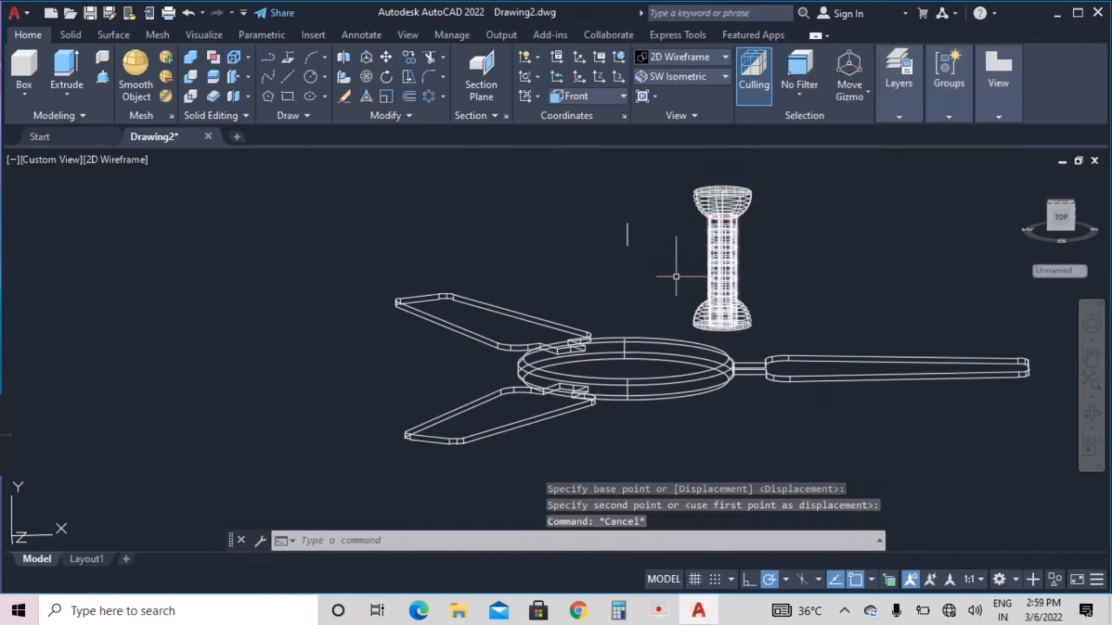
- Erase the leftover vertical axis line above the hub and set the view to SW Isometric
left_click(606, 192)
left_click(344, 96)
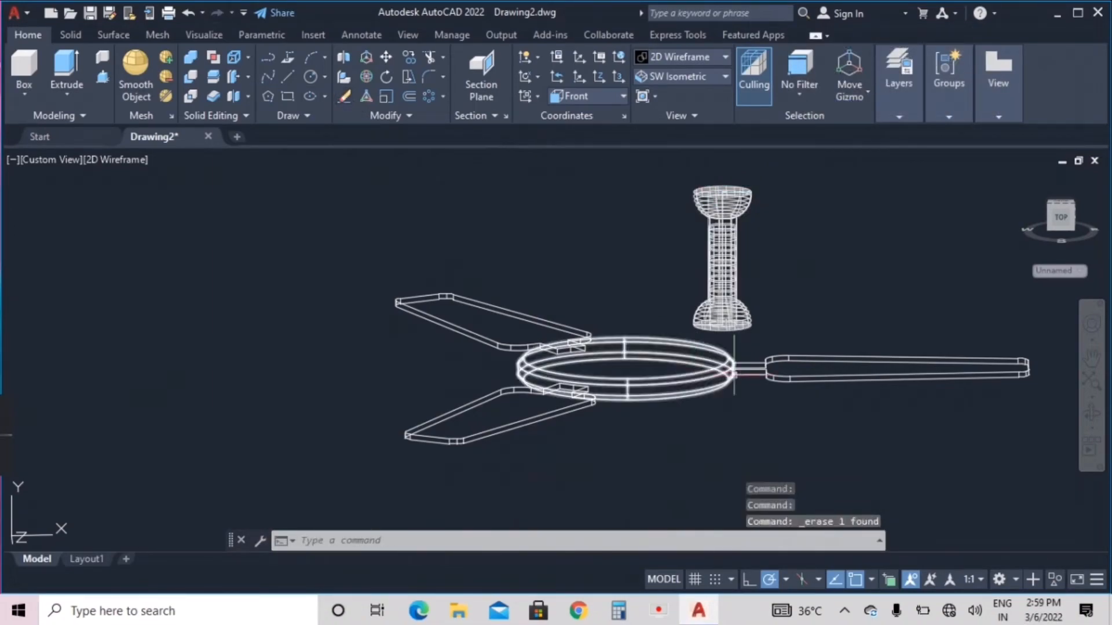
middle_click_drag(894, 431, 793, 418)
left_click(724, 77)
left_click(689, 199)
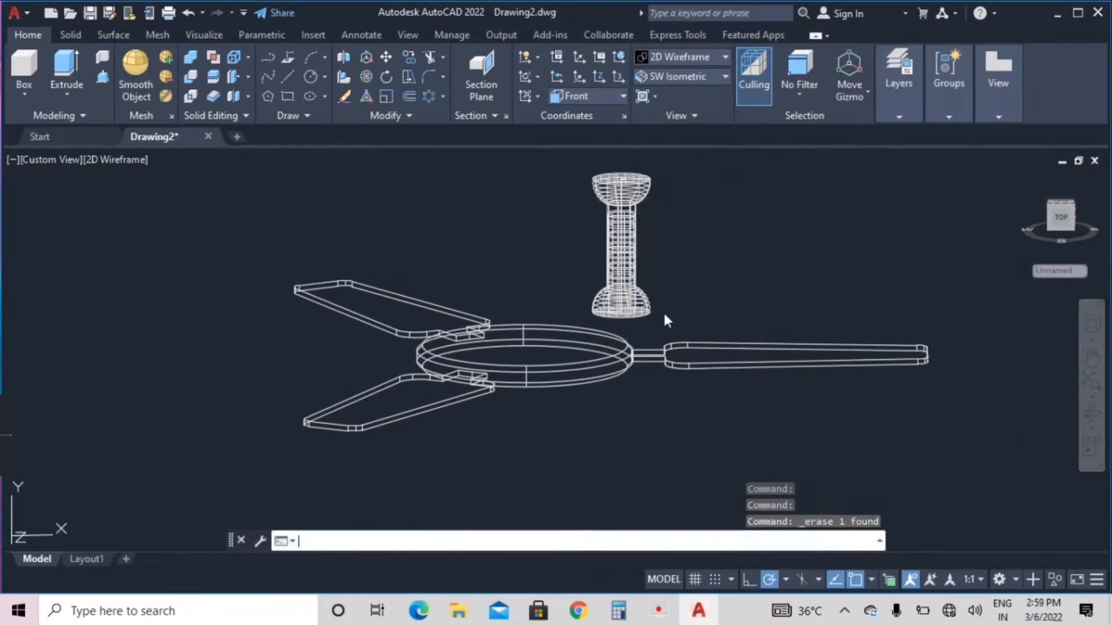
left_click(724, 56)
left_click(753, 231)
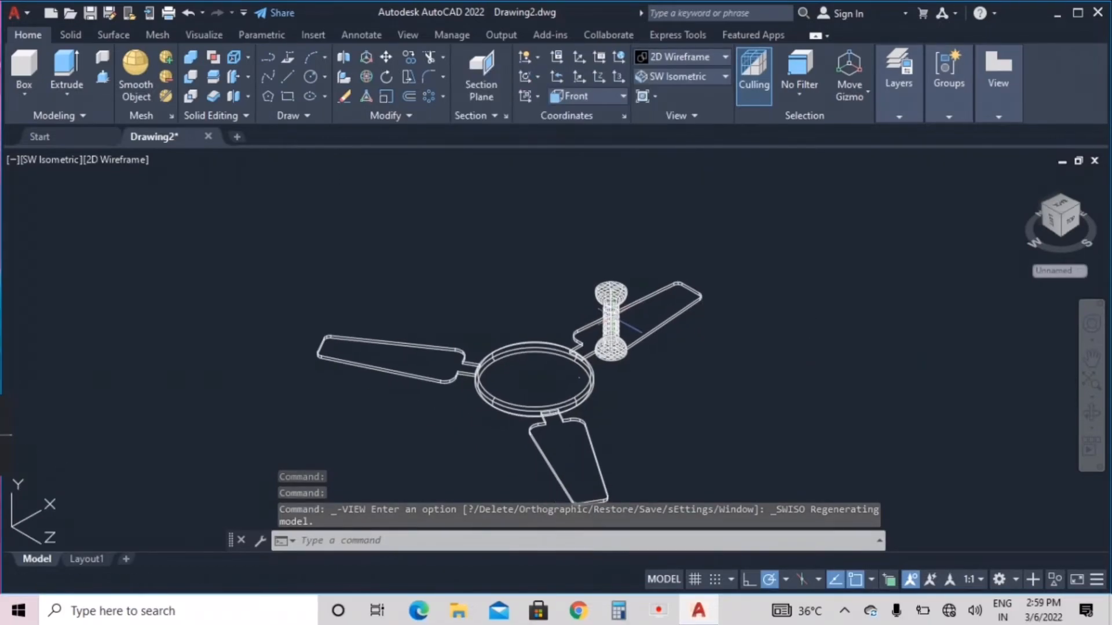
- Move the rod and canopy assembly from its lower canopy's centre to the centre of the hub's upper face
scroll(602, 348, "up", 5)
left_click(621, 233)
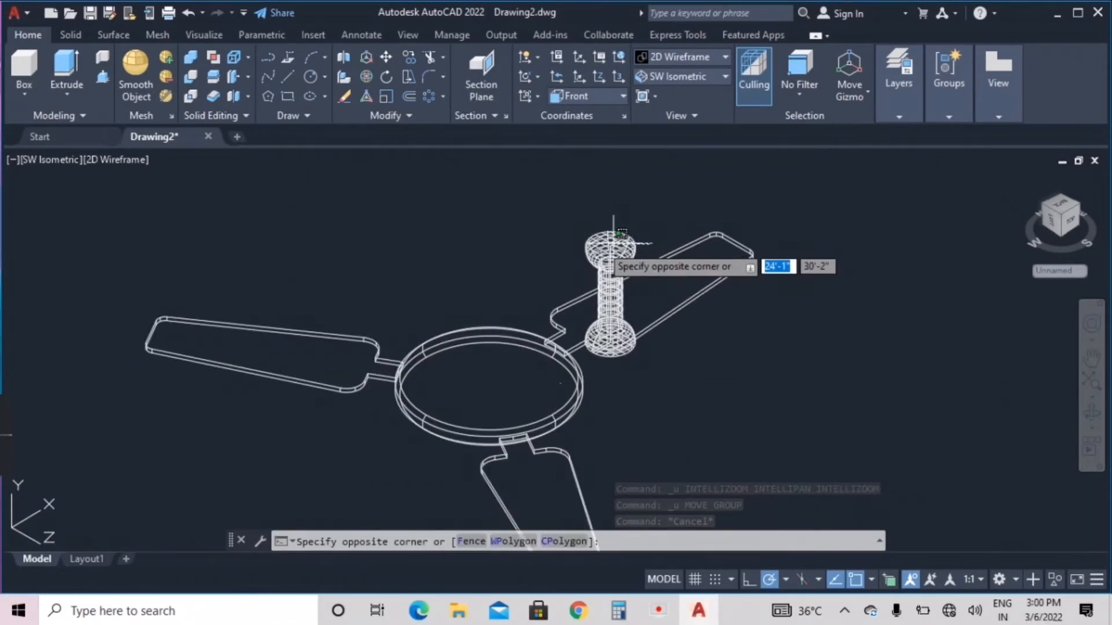
left_click(640, 360)
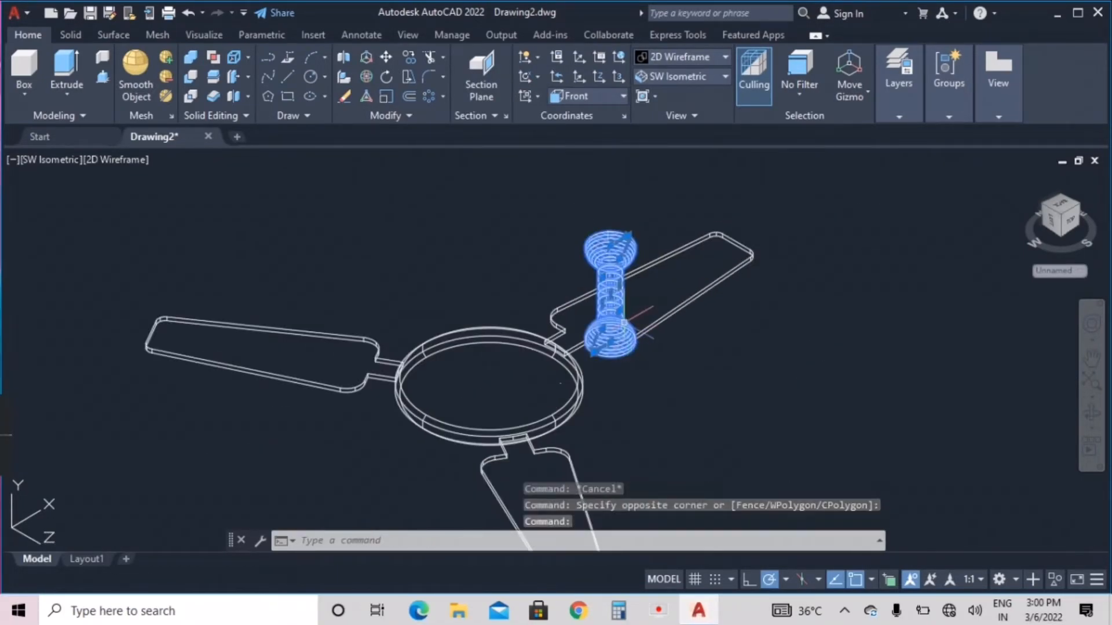
scroll(631, 374, "up", 4)
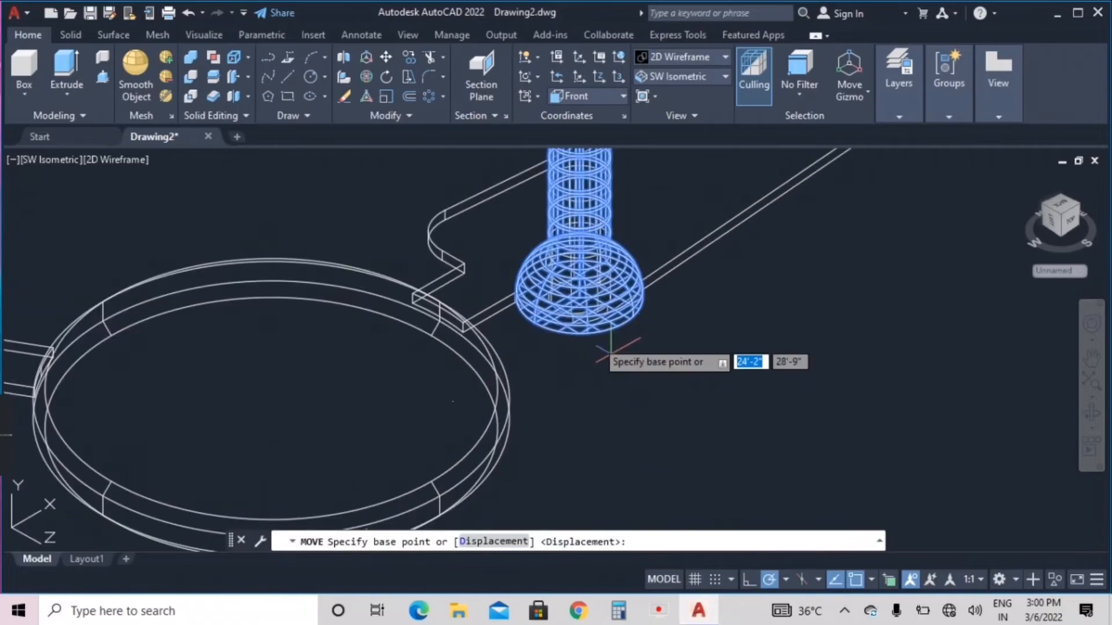
left_click(579, 293)
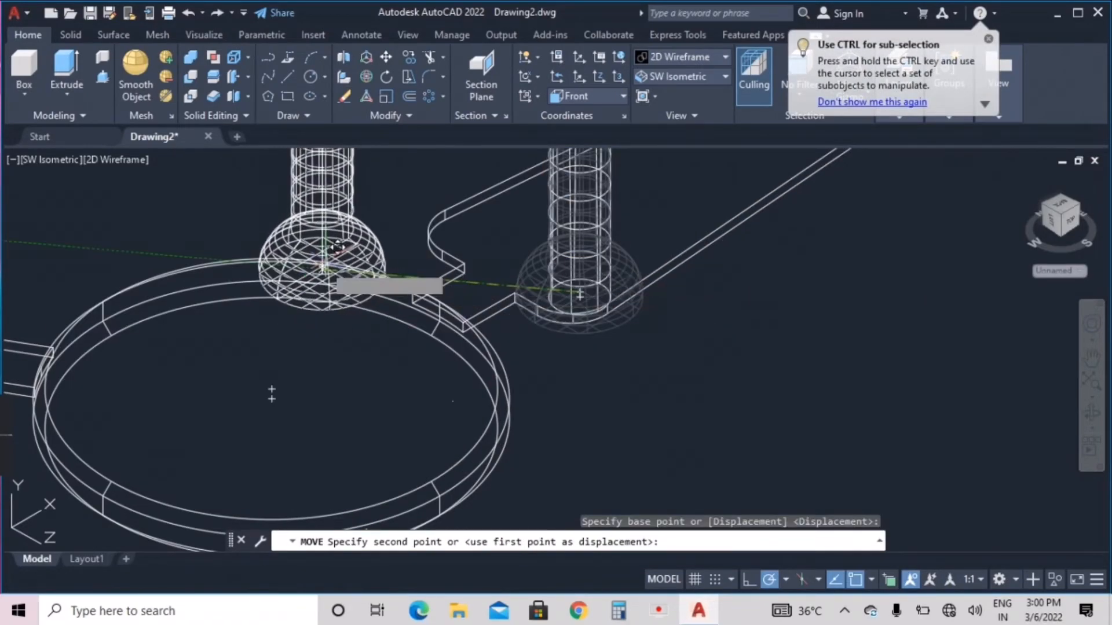
scroll(270, 378, "up", 2)
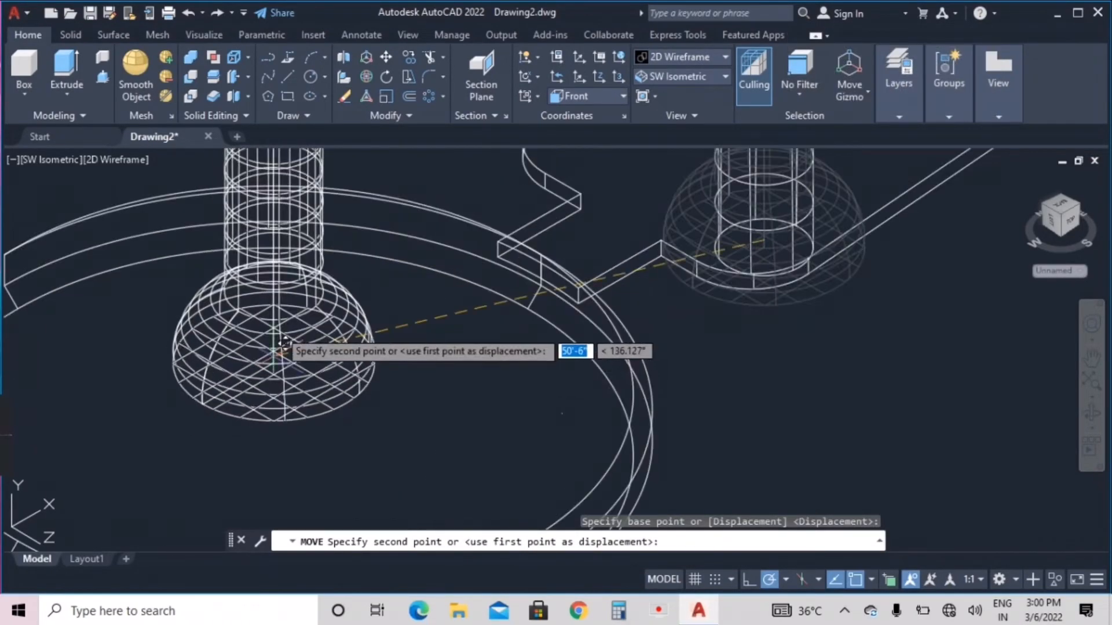
middle_click_drag(276, 322, 343, 231)
scroll(406, 429, "down", 3)
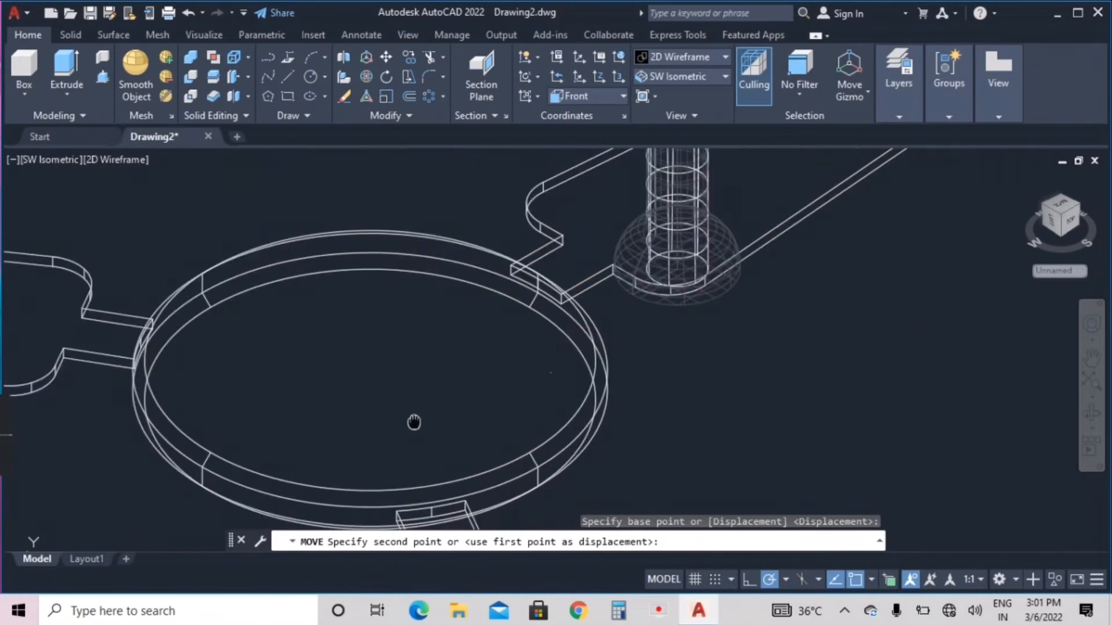
left_click(370, 361)
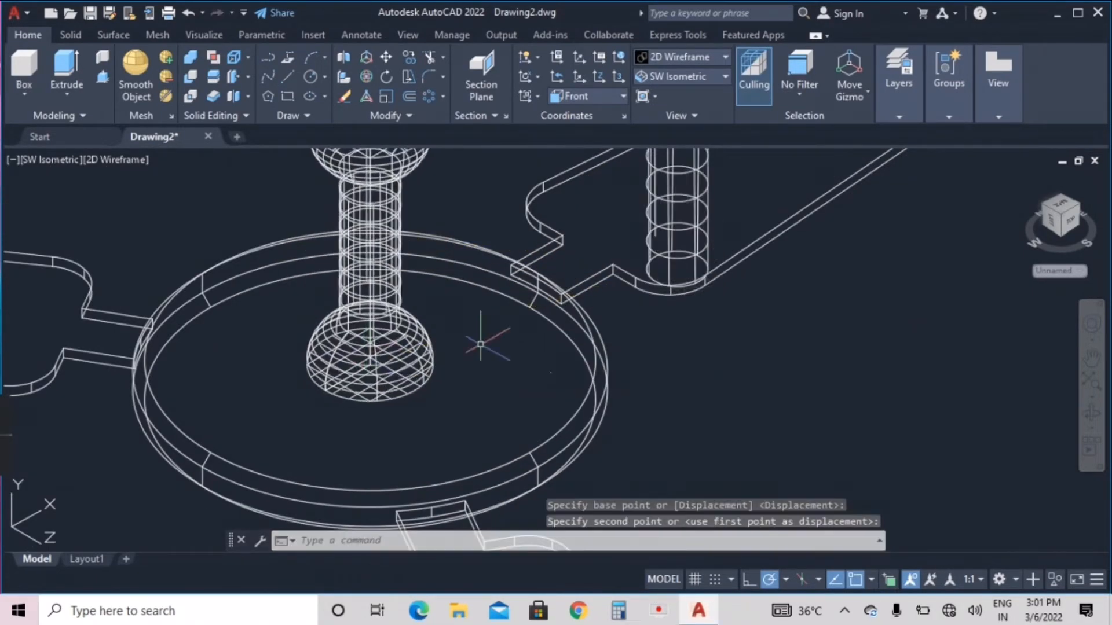
- Erase the leftover rod cylinder standing beside the hub
scroll(616, 349, "down", 3)
middle_click_drag(618, 348, 610, 383)
key("Escape")
left_click(701, 253)
left_click(619, 288)
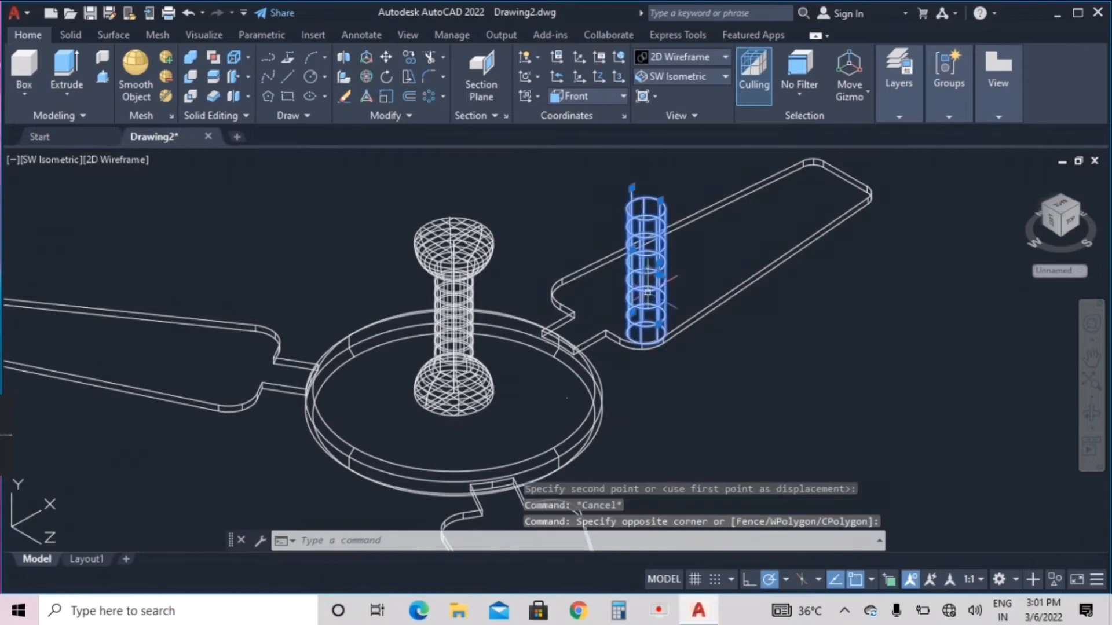
key("Delete")
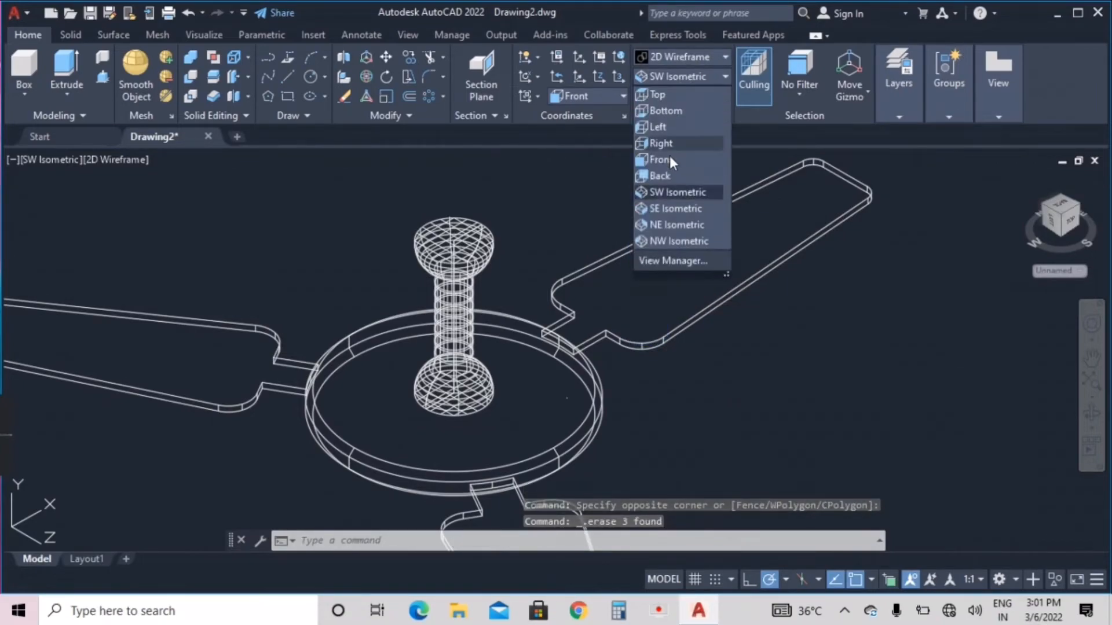
- Keep the SW Isometric view and erase the tiny stray object inside the hub's outline
left_click(666, 197)
scroll(619, 286, "up", 4)
left_click(605, 340)
left_click(601, 338)
key("Delete")
scroll(551, 272, "down", 4)
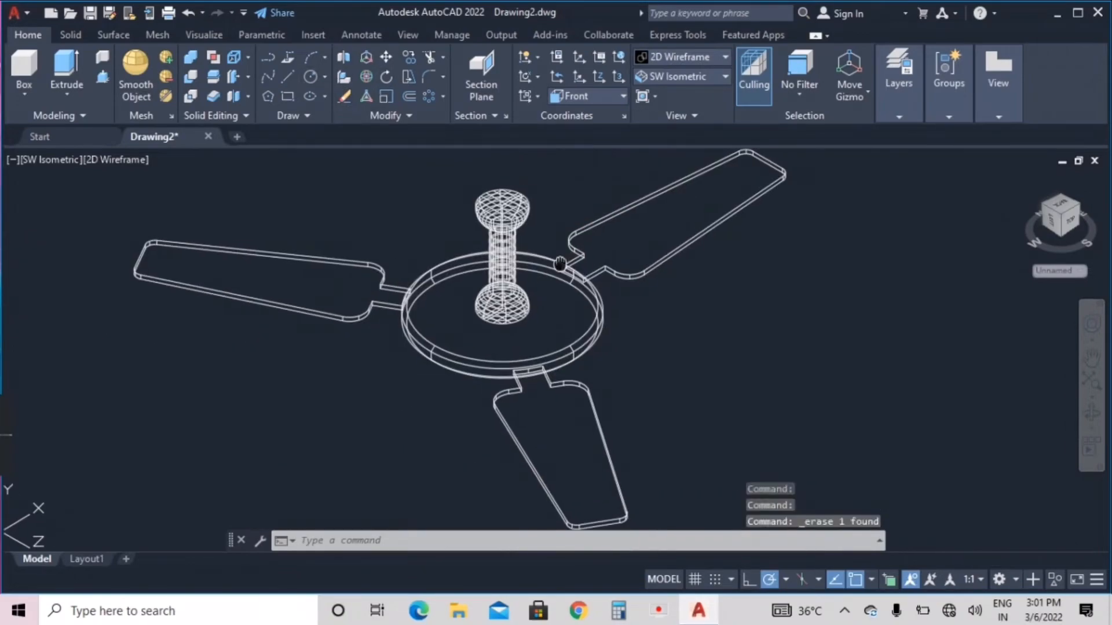
- Preview the fan in the Conceptual visual style and return to 2D Wireframe
left_click(681, 54)
left_click(579, 104)
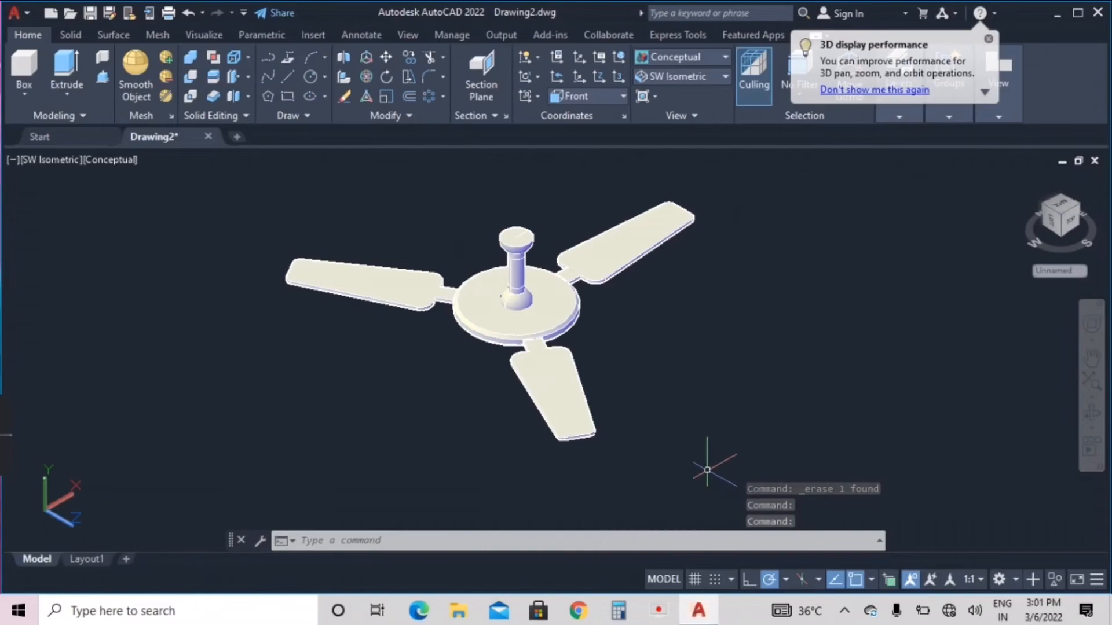
left_click(683, 56)
left_click(495, 96)
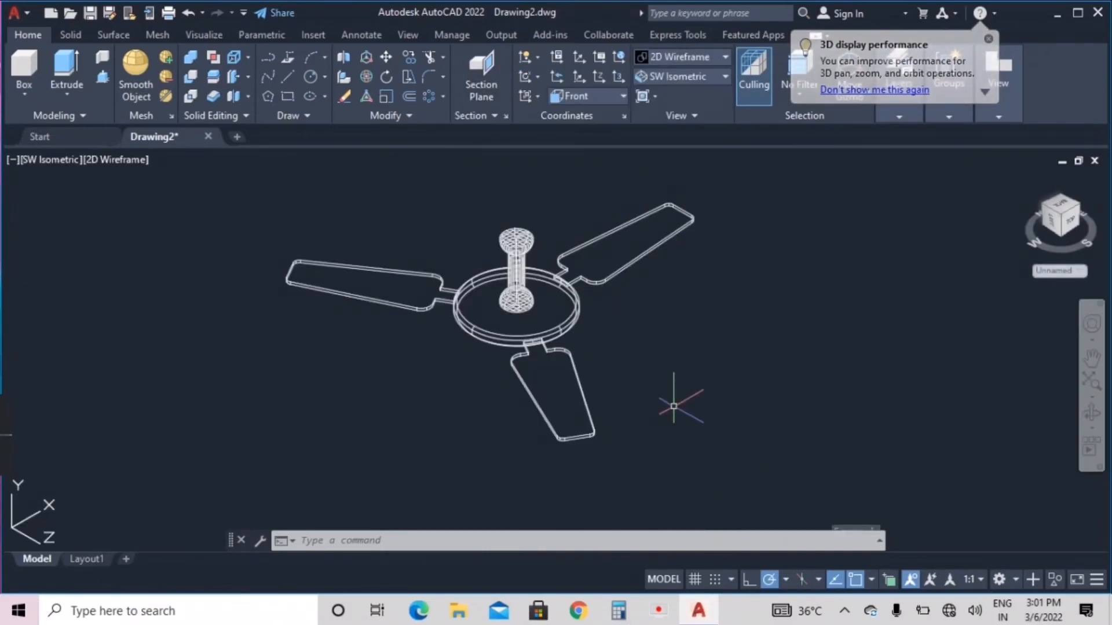
left_click(717, 448)
left_click(262, 191)
key("Escape")
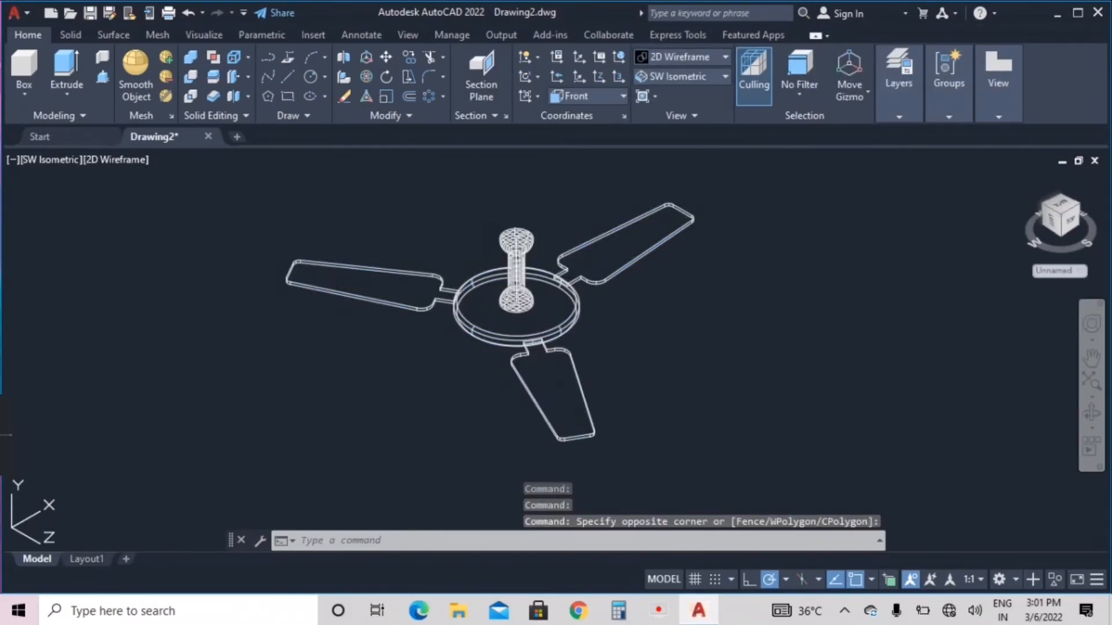
type("un")
key("Return")
left_click(686, 136)
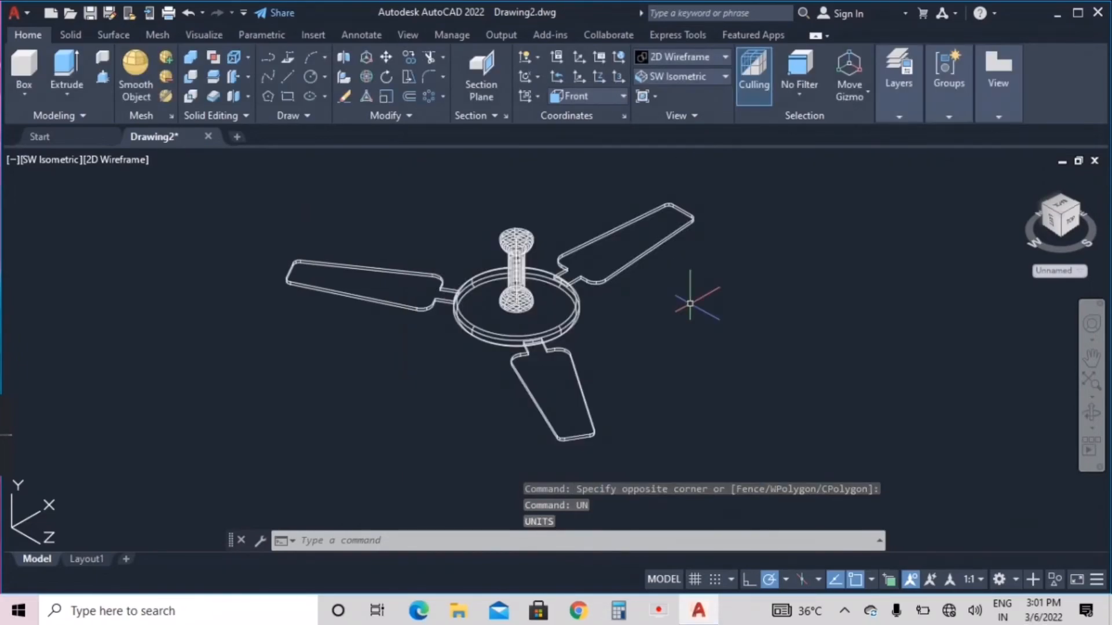
type("un")
left_click(731, 332)
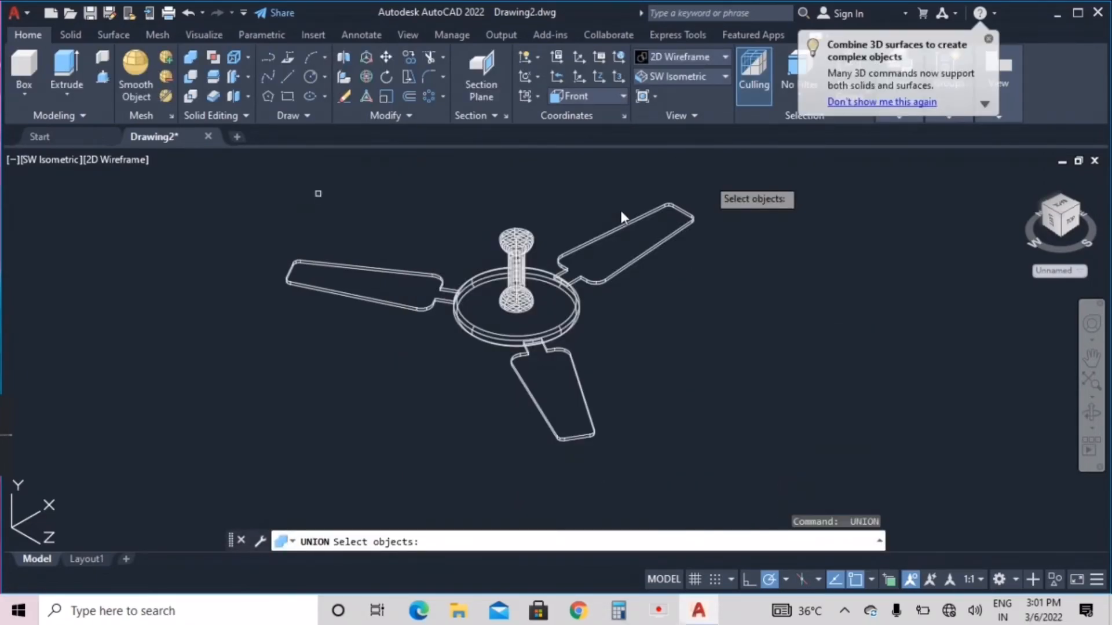
- Display the fan in the Conceptual visual style and view it from below
left_click(680, 57)
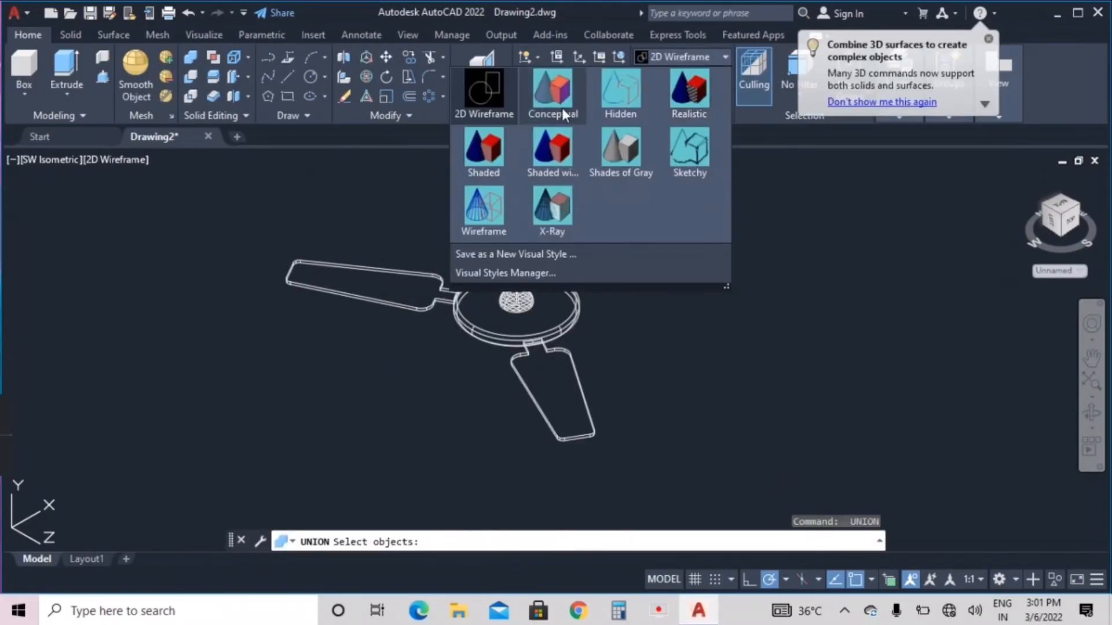
left_click(552, 98)
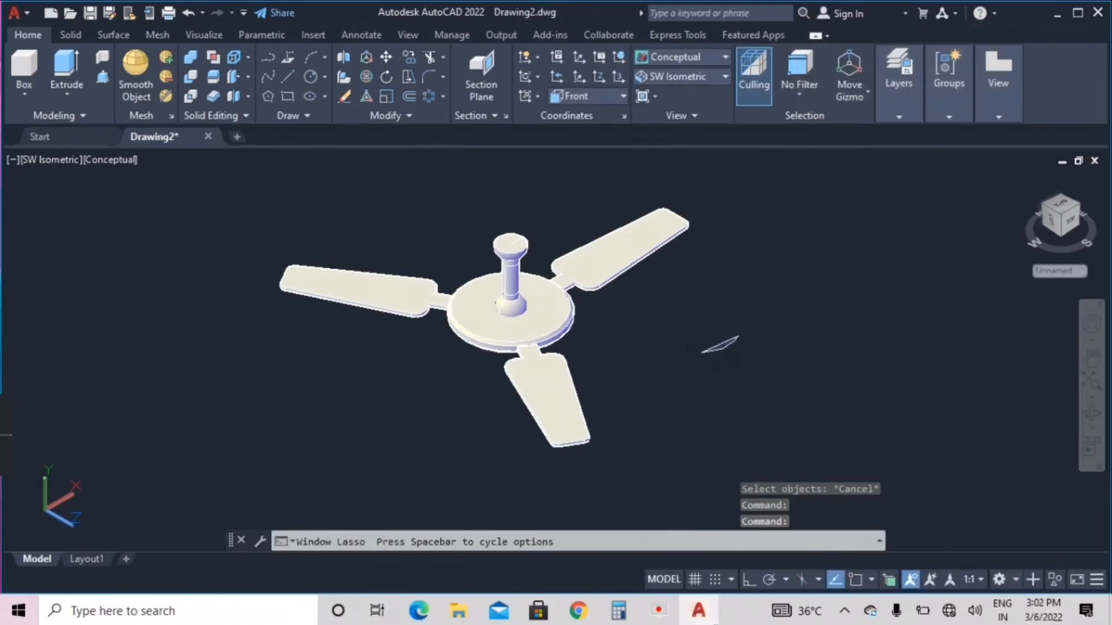
middle_click_drag(896, 340, 653, 138, "shift")
- Set the visual style to Realistic and examine the finished fan from the side, above and below
left_click(695, 57)
left_click(685, 95)
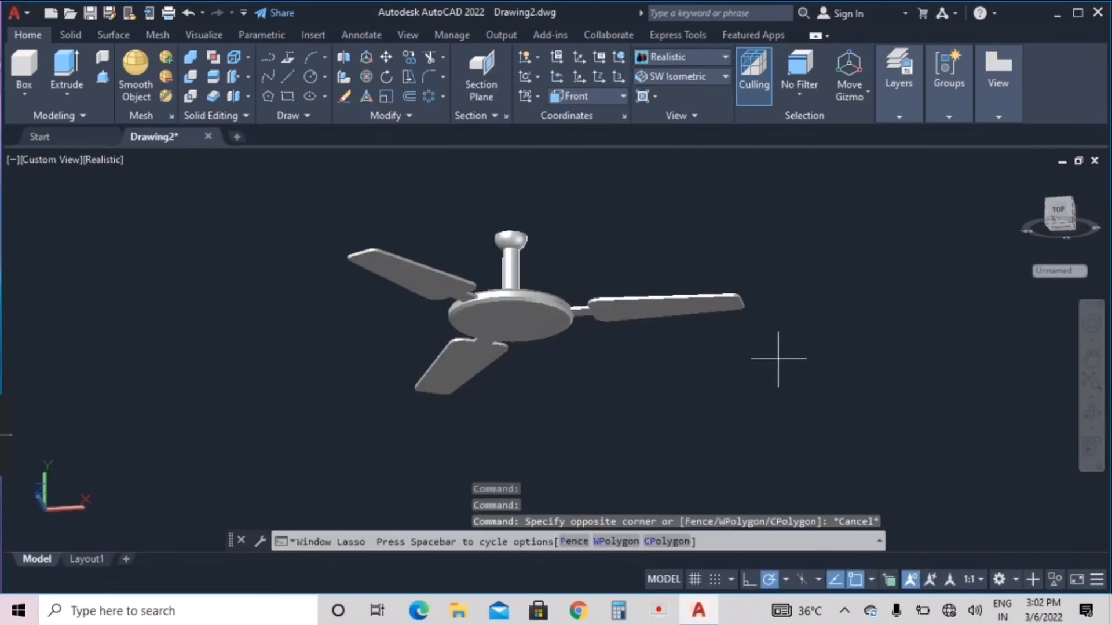
mouse_move(778, 359)
middle_mouse_down("shift")
mouse_move(866, 405)
mouse_move(673, 416)
mouse_move(762, 353)
mouse_move(866, 360)
mouse_move(851, 430)
middle_mouse_up("shift")
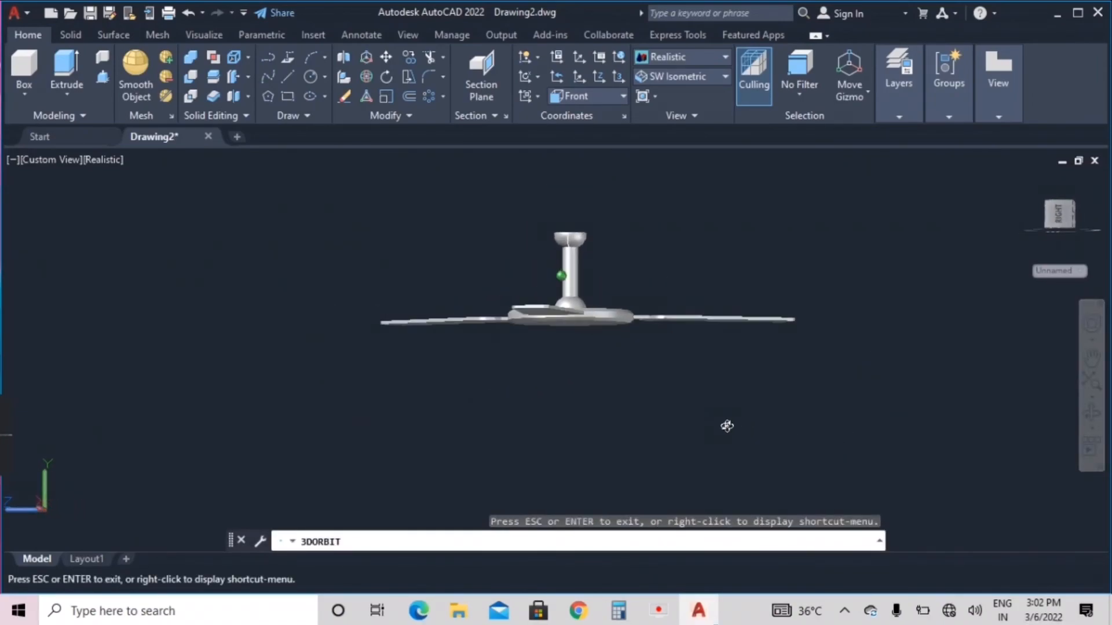
middle_click_drag(690, 268, 833, 302, "shift")
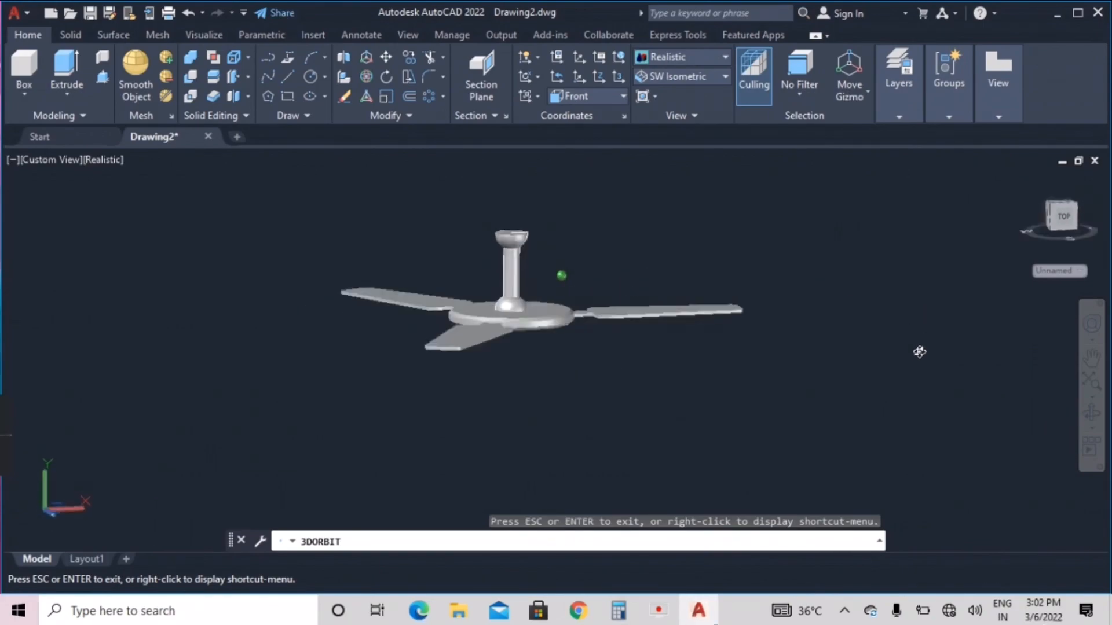
middle_click_drag(859, 209, 748, 247, "shift")
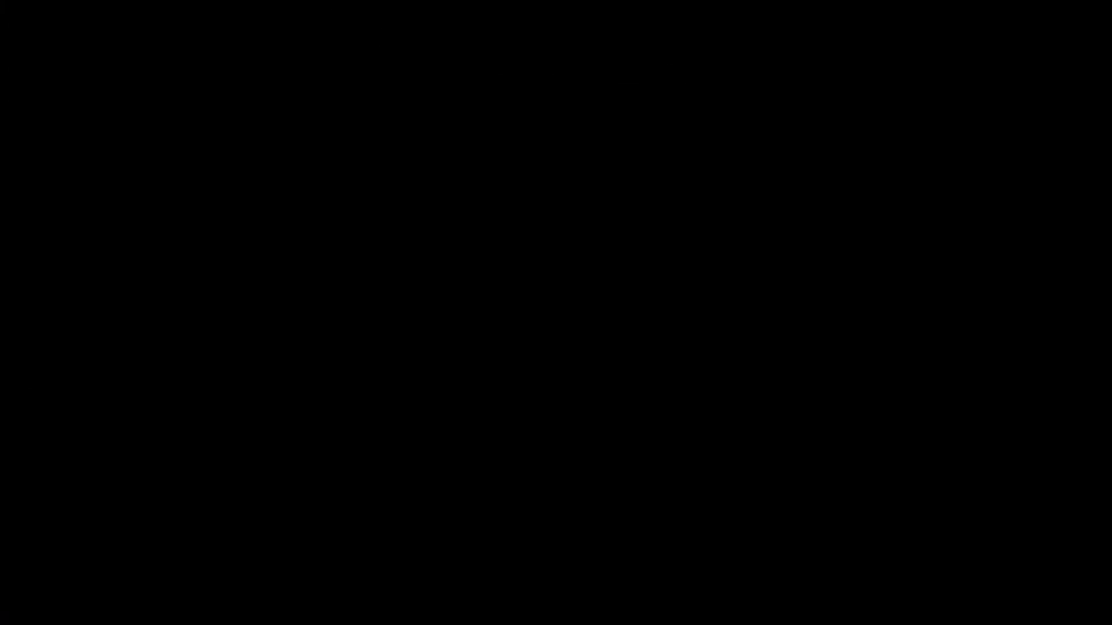